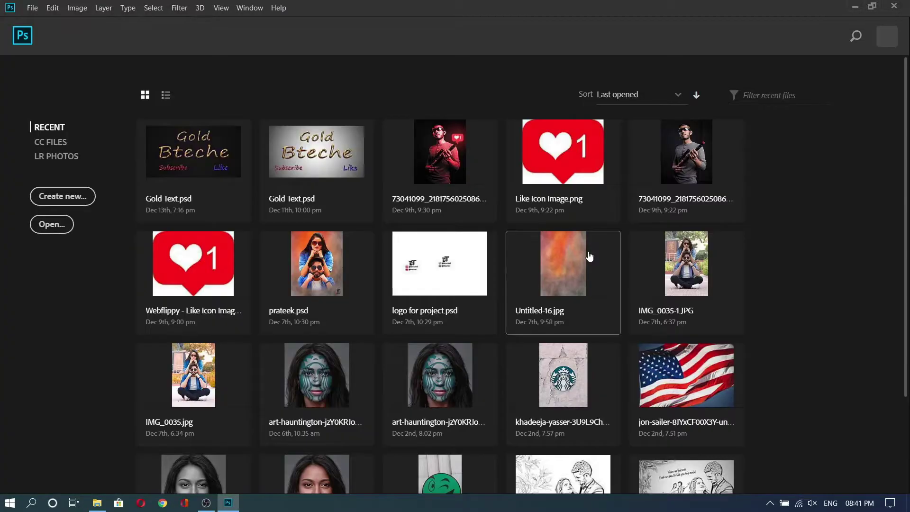
# Step: Create a 1980 × 1080 px, 72 ppi document with White background contents
pyautogui.click(69, 198)
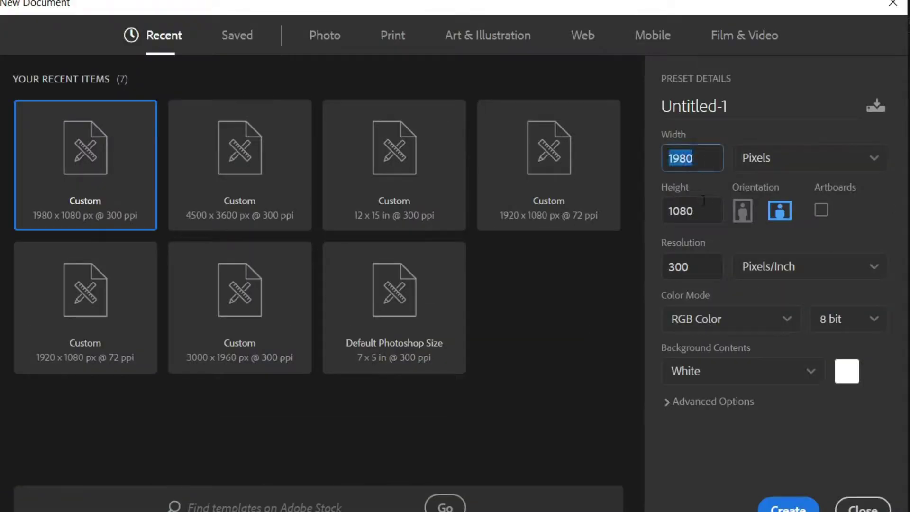
pyautogui.click(703, 201)
pyautogui.write('72')
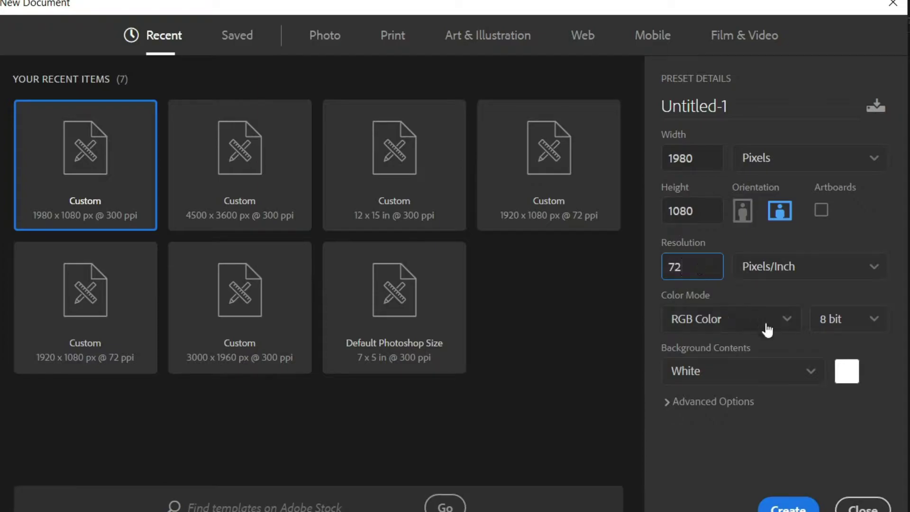
pyautogui.click(784, 378)
pyautogui.click(761, 393)
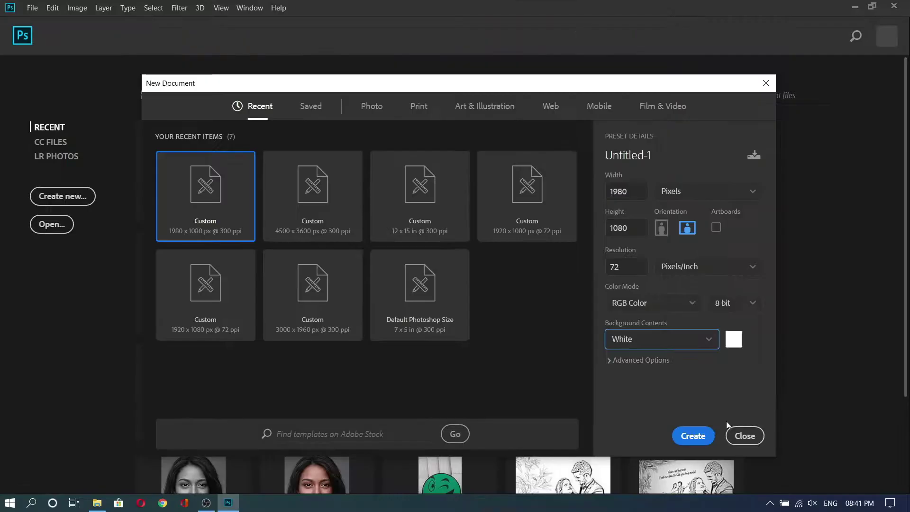
pyautogui.click(693, 435)
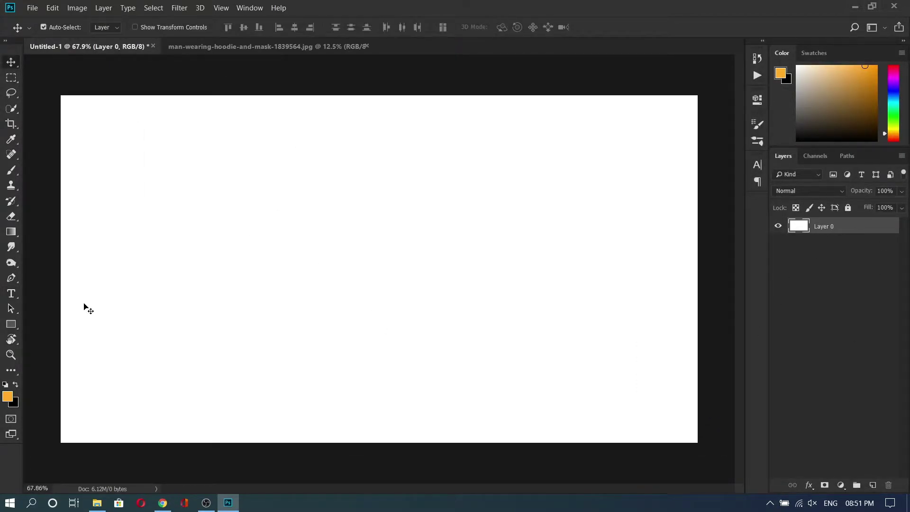
# Step: Set the Type tool to Kepler Std Bold Condensed Display in orange
pyautogui.click(11, 294)
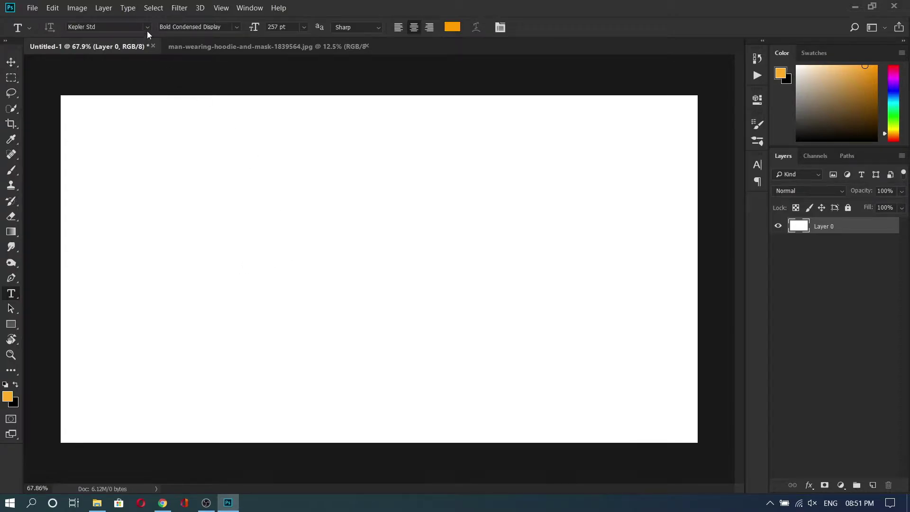
pyautogui.click(147, 28)
pyautogui.click(147, 28)
pyautogui.click(192, 49)
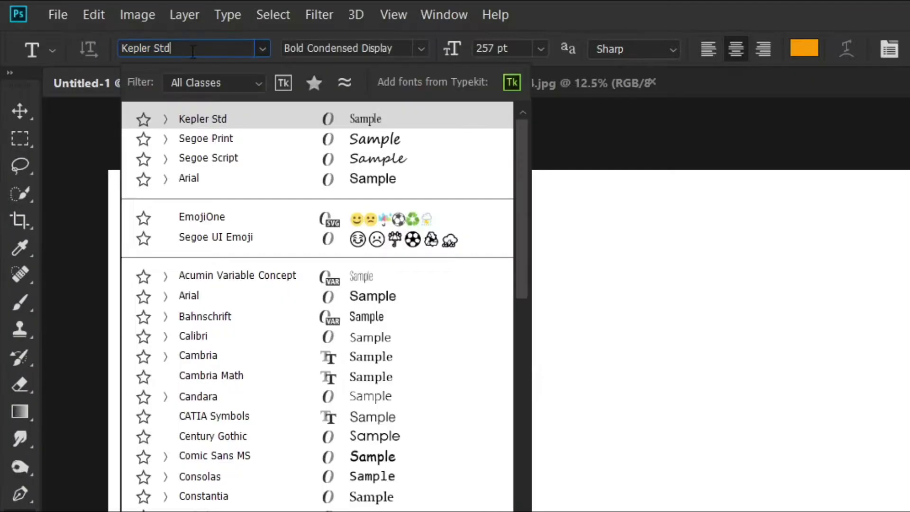
pyautogui.click(310, 51)
pyautogui.moveTo(284, 49); pyautogui.dragTo(323, 52)
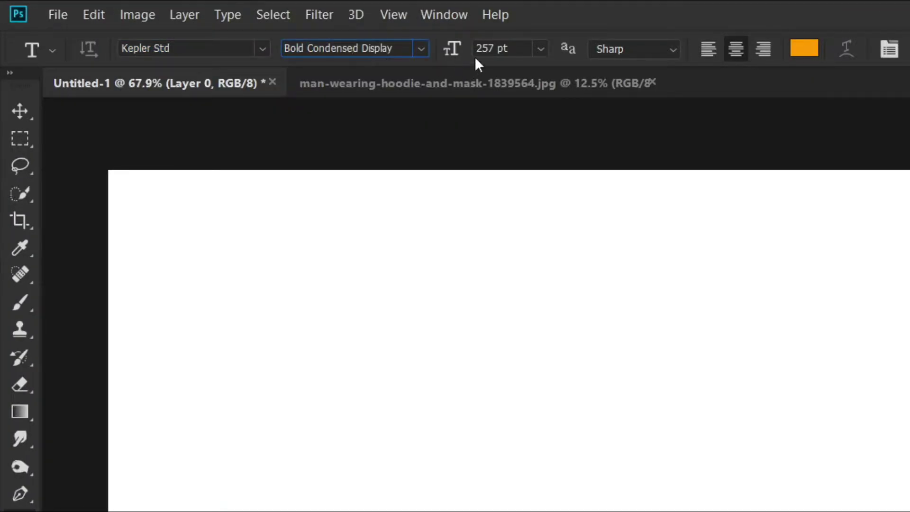
pyautogui.click(792, 52)
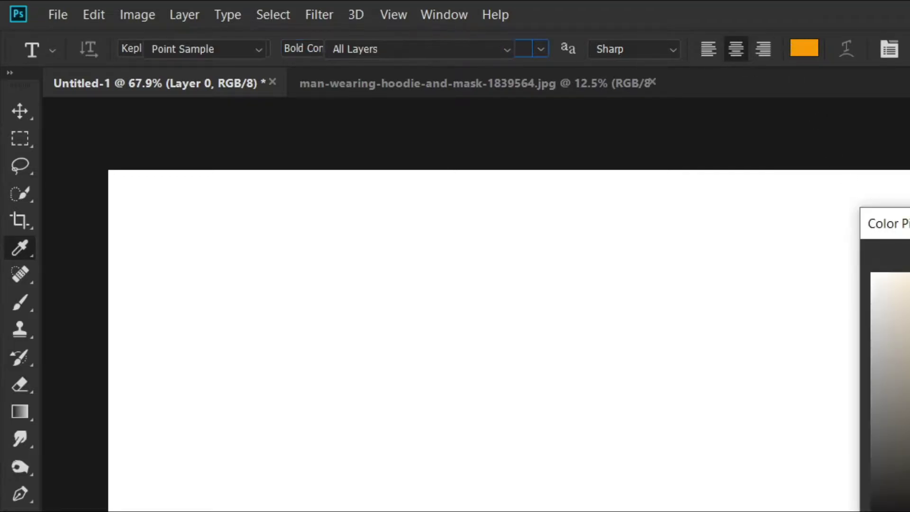
pyautogui.press('Return')
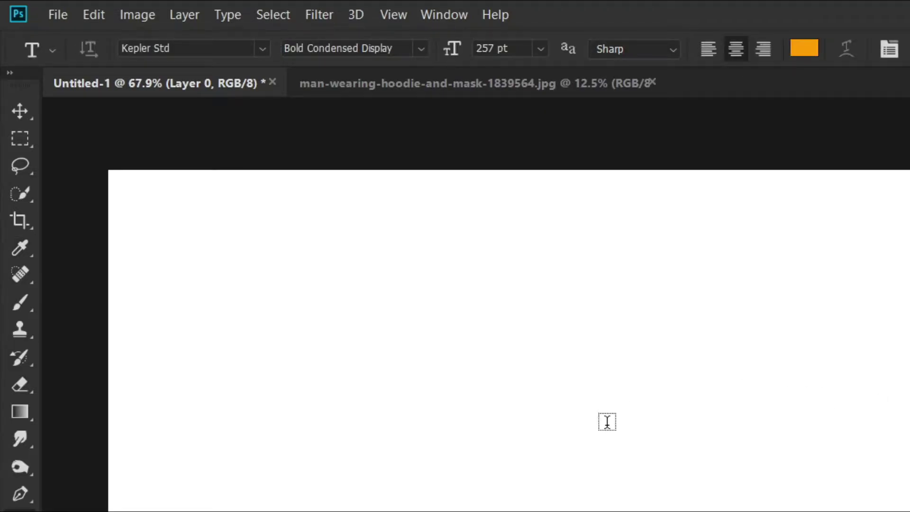
# Step: Type the letter B on the canvas and move it toward the centre
pyautogui.click(607, 421)
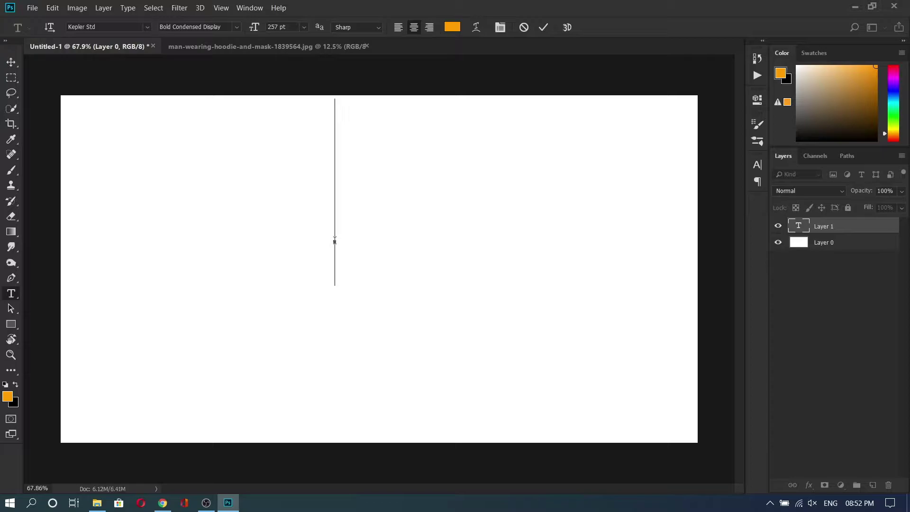
pyautogui.write('B')
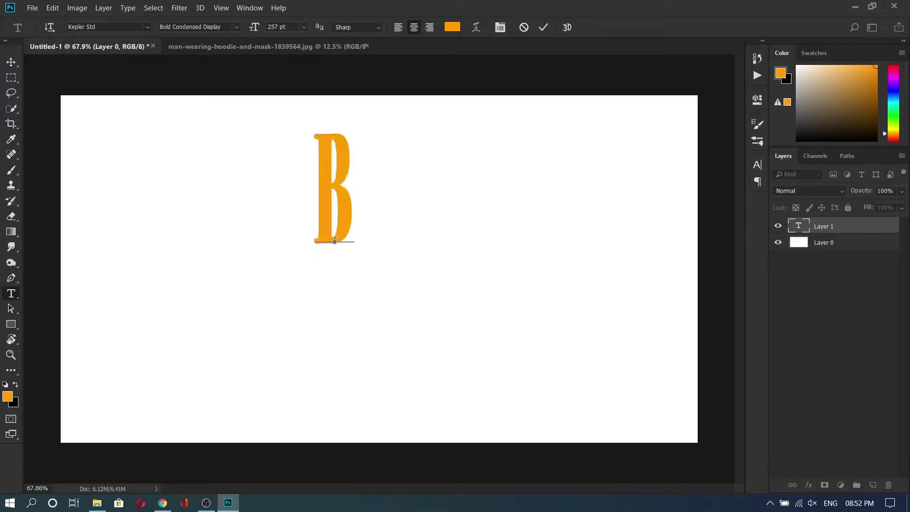
pyautogui.click(11, 62)
pyautogui.moveTo(343, 148); pyautogui.dragTo(390, 229)
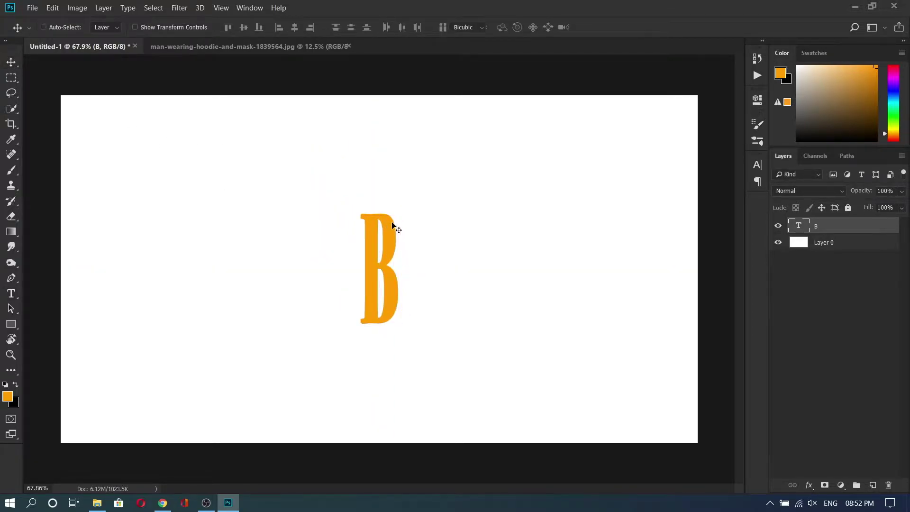
# Step: Scale the B up with Free Transform, centre it, and bring up the Open dialog
pyautogui.hotkey('ctrl', 't')
pyautogui.moveTo(424, 274); pyautogui.dragTo(451, 259)
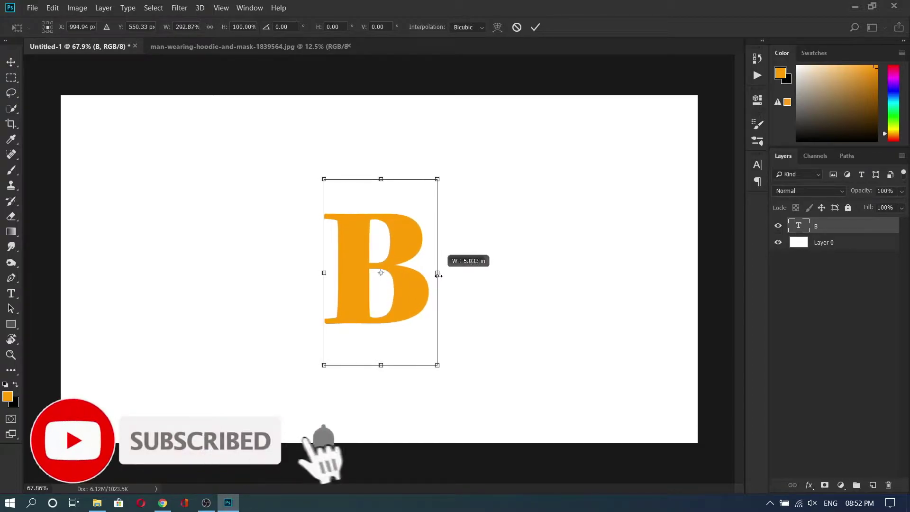
pyautogui.moveTo(438, 178); pyautogui.dragTo(492, 105)
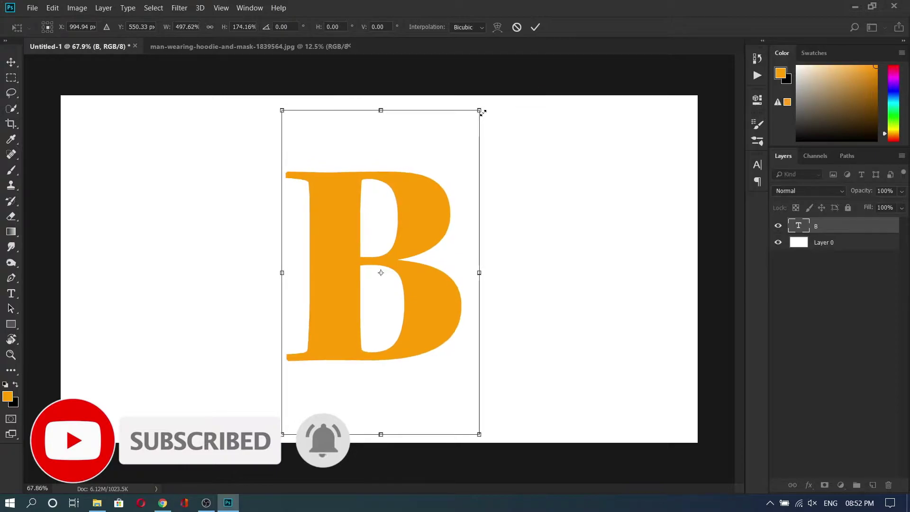
pyautogui.moveTo(492, 106); pyautogui.dragTo(485, 115)
pyautogui.press('Return')
pyautogui.moveTo(421, 231); pyautogui.dragTo(429, 226)
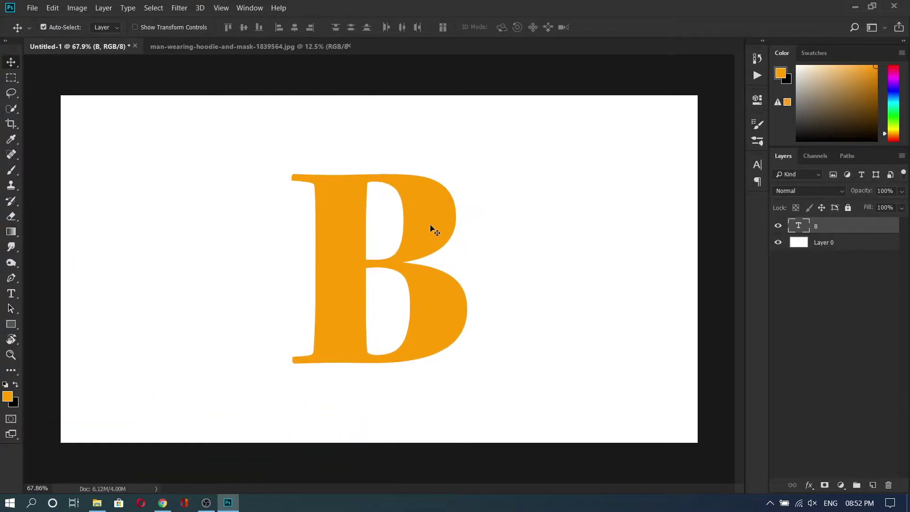
pyautogui.hotkey('ctrl', 'o')
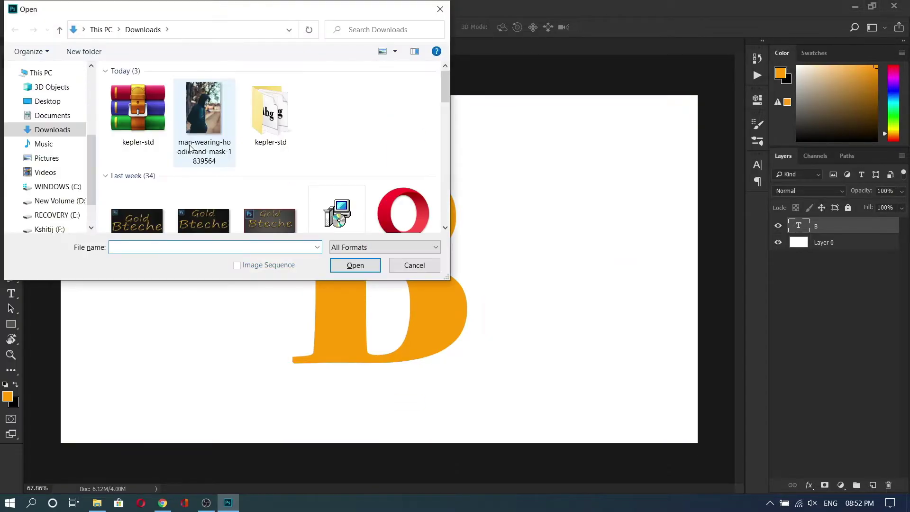
# Step: Open the hoodie photo, paste it into Untitled-1, and convert it to a Smart Object
pyautogui.doubleClick(199, 122)
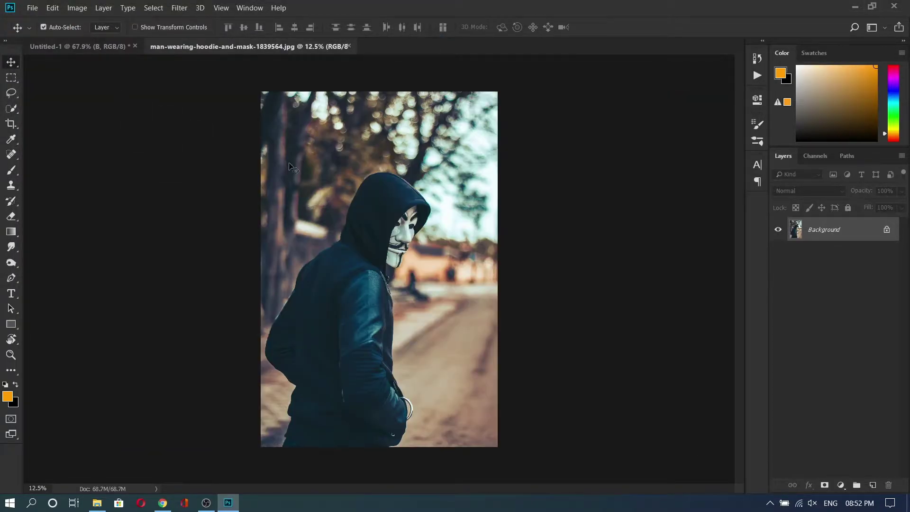
pyautogui.click(85, 53)
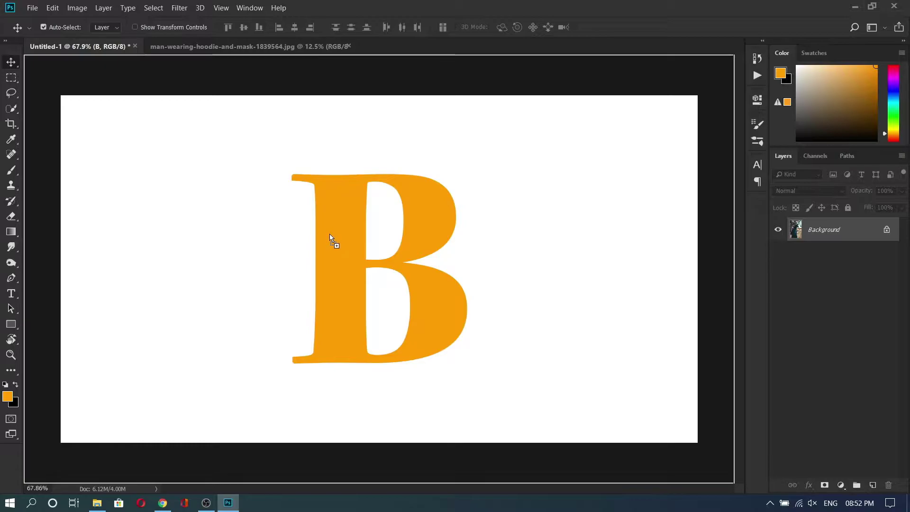
pyautogui.hotkey('ctrl', 'v')
pyautogui.rightClick(846, 229)
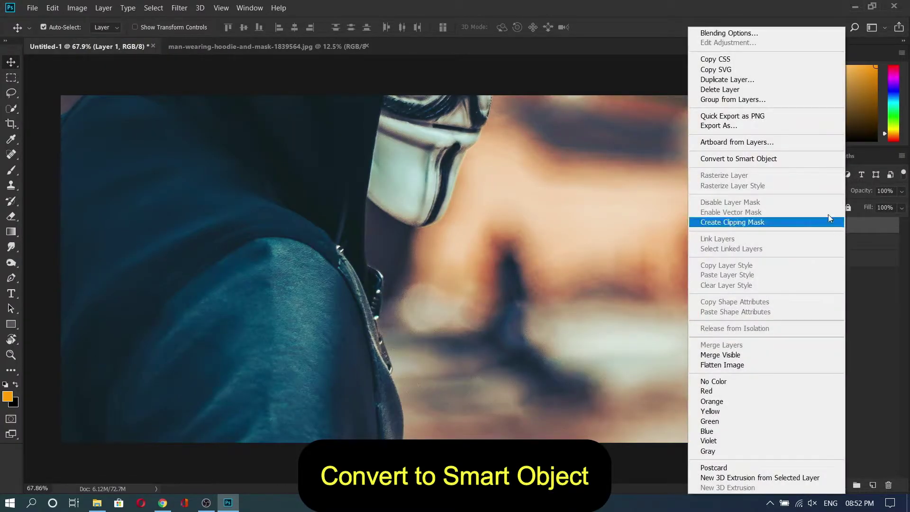
pyautogui.click(715, 158)
# Step: Scale the photo layer down to about 15% and centre it over the B
pyautogui.scroll(-2, 552, 239)
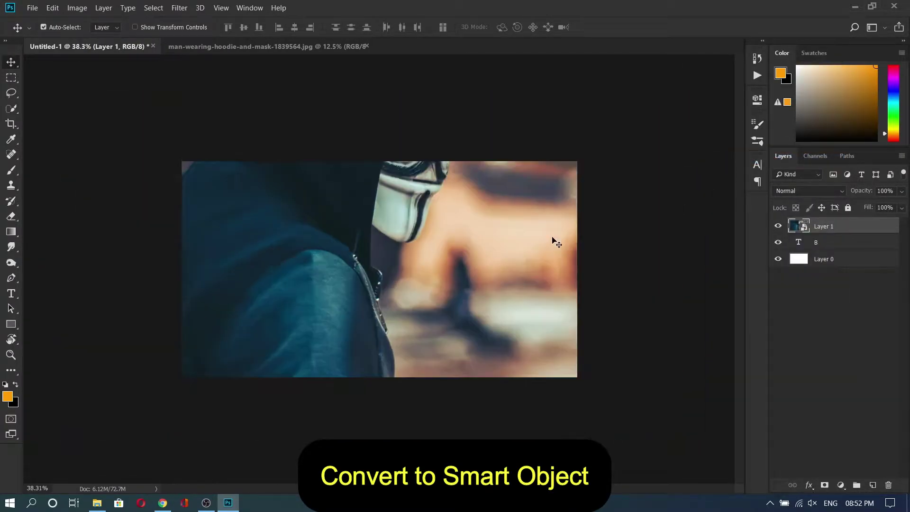
pyautogui.scroll(-3, 555, 242)
pyautogui.scroll(-2, 554, 239)
pyautogui.hotkey('ctrl', 't')
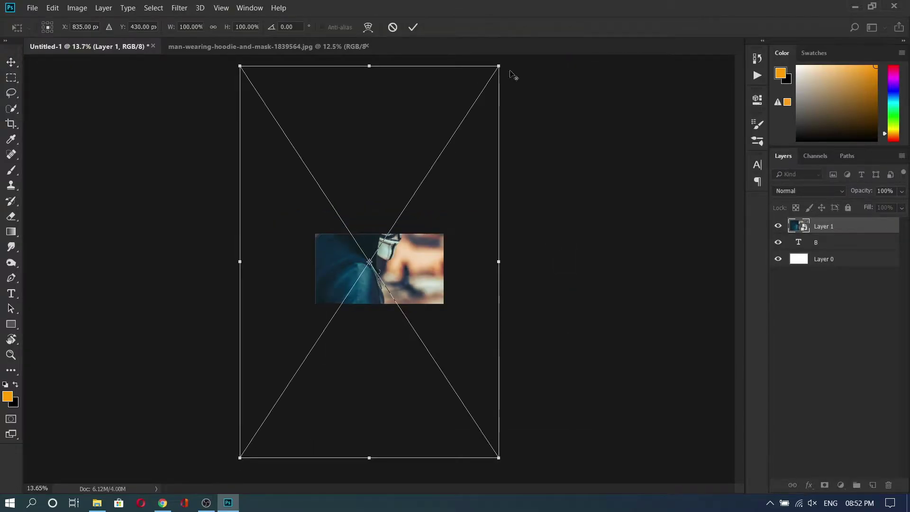
pyautogui.moveTo(502, 68); pyautogui.dragTo(421, 241)
pyautogui.scroll(3, 421, 242)
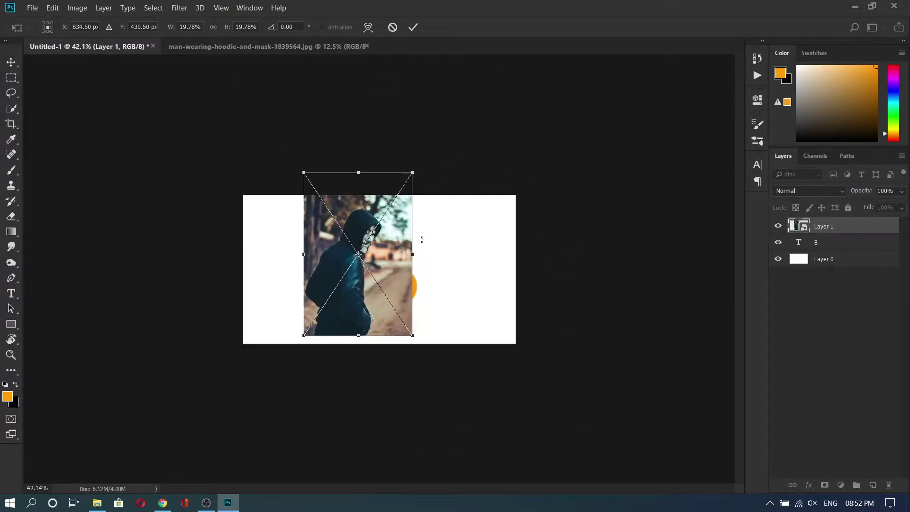
pyautogui.scroll(3, 421, 242)
pyautogui.scroll(1, 422, 243)
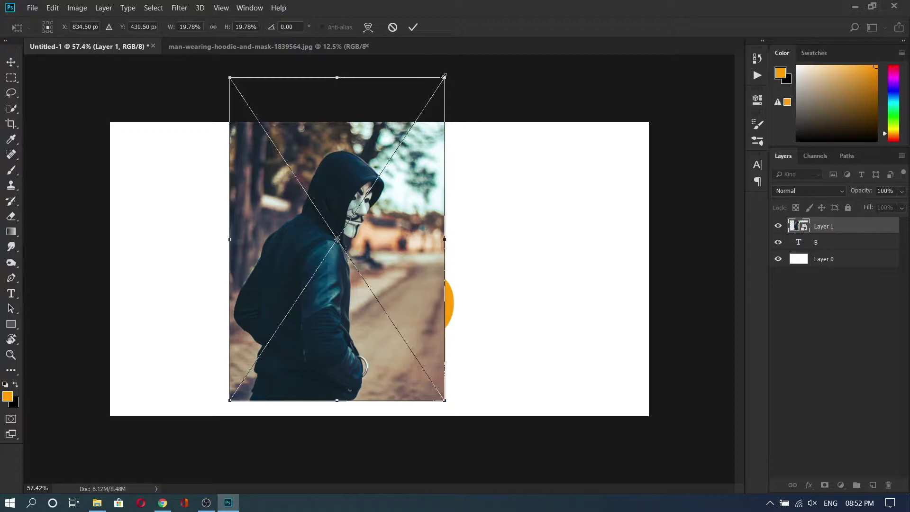
pyautogui.moveTo(444, 76); pyautogui.dragTo(420, 115)
pyautogui.moveTo(385, 206); pyautogui.dragTo(428, 230)
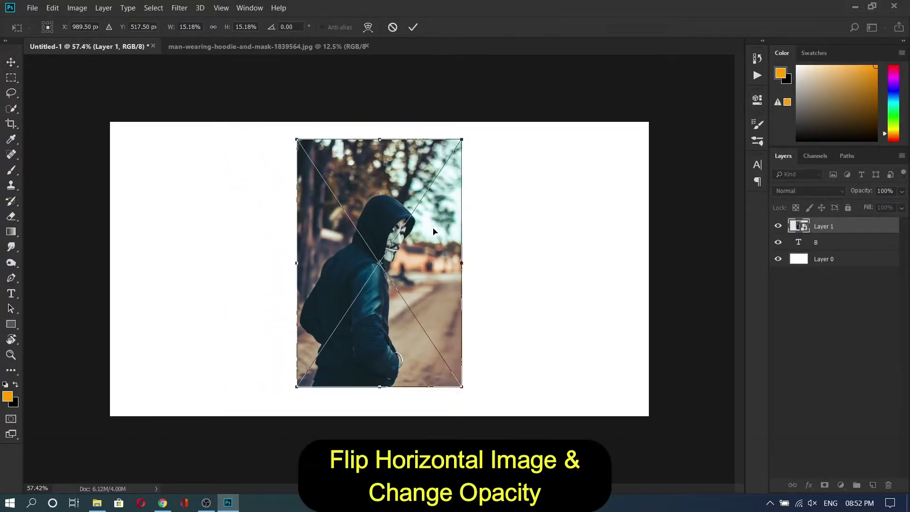
# Step: Flip the photo horizontally and lower its opacity to 59%
pyautogui.rightClick(433, 230)
pyautogui.click(456, 364)
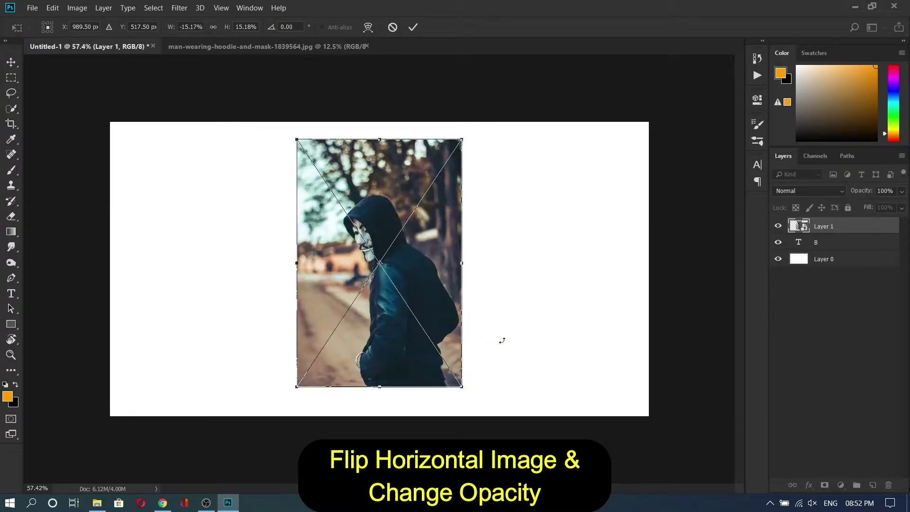
pyautogui.moveTo(864, 190); pyautogui.dragTo(846, 190)
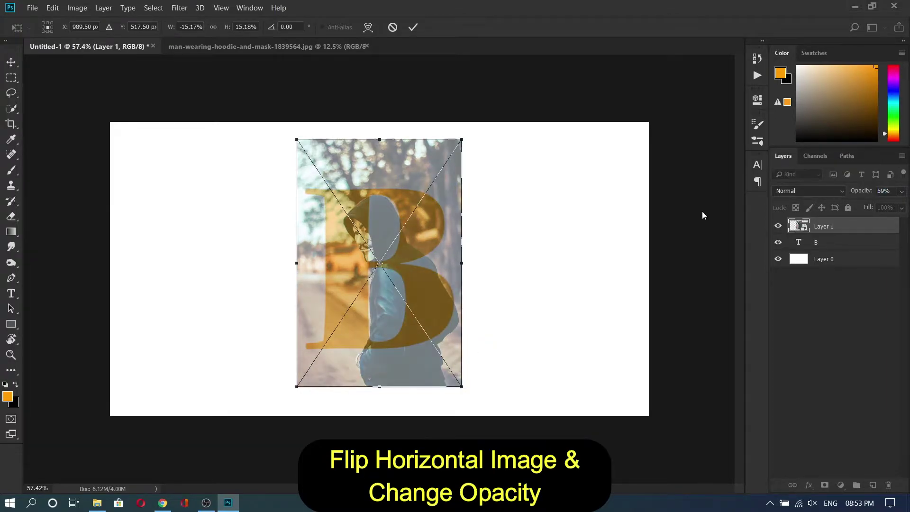
pyautogui.scroll(3, 544, 220)
pyautogui.scroll(-1, 543, 220)
# Step: Enlarge the photo to cover the whole B with its top flush to the canvas top
pyautogui.moveTo(423, 244); pyautogui.dragTo(353, 236)
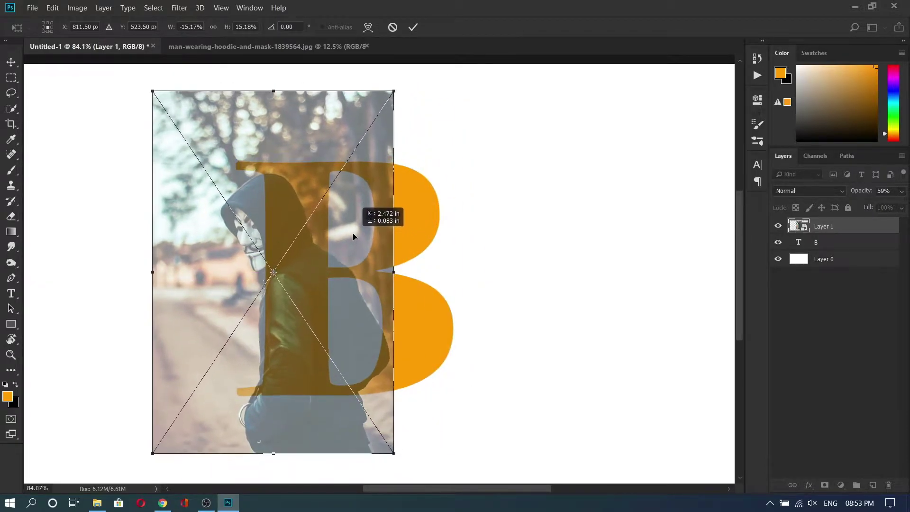
pyautogui.moveTo(353, 239); pyautogui.dragTo(352, 235)
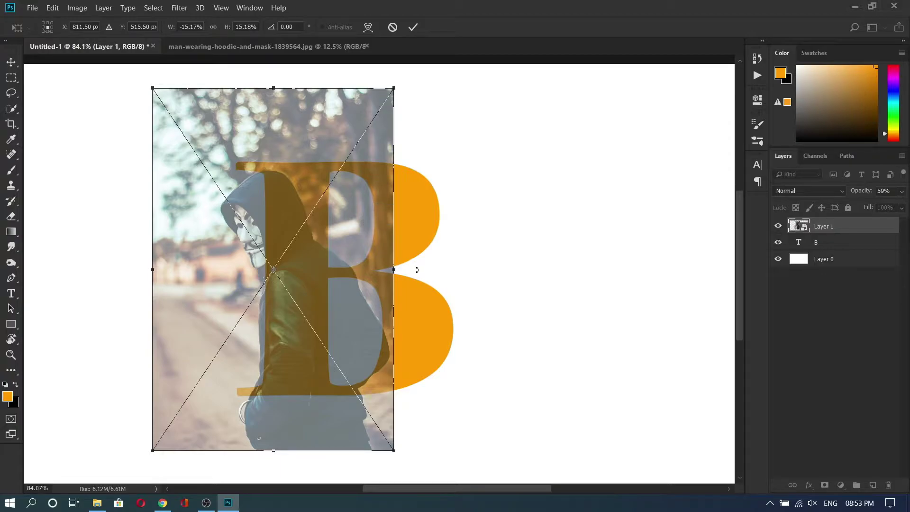
pyautogui.moveTo(393, 267); pyautogui.dragTo(406, 268)
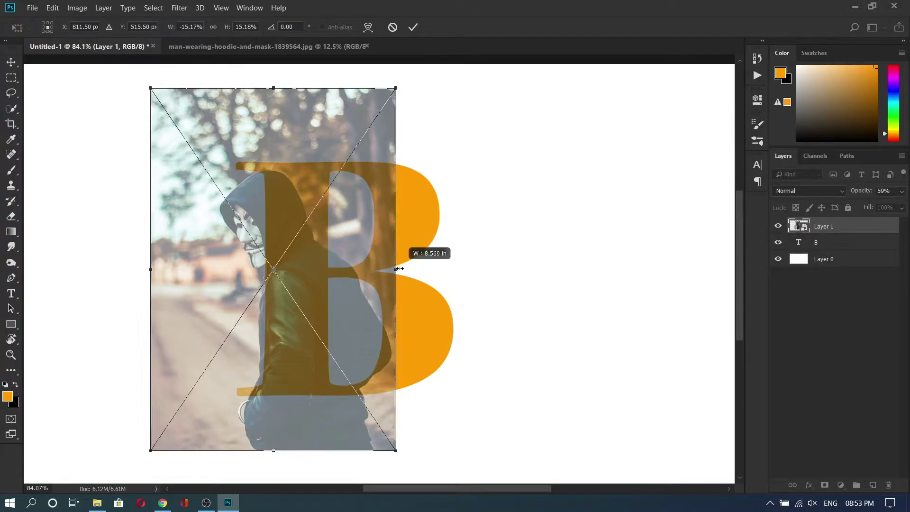
pyautogui.moveTo(418, 81); pyautogui.dragTo(436, 57)
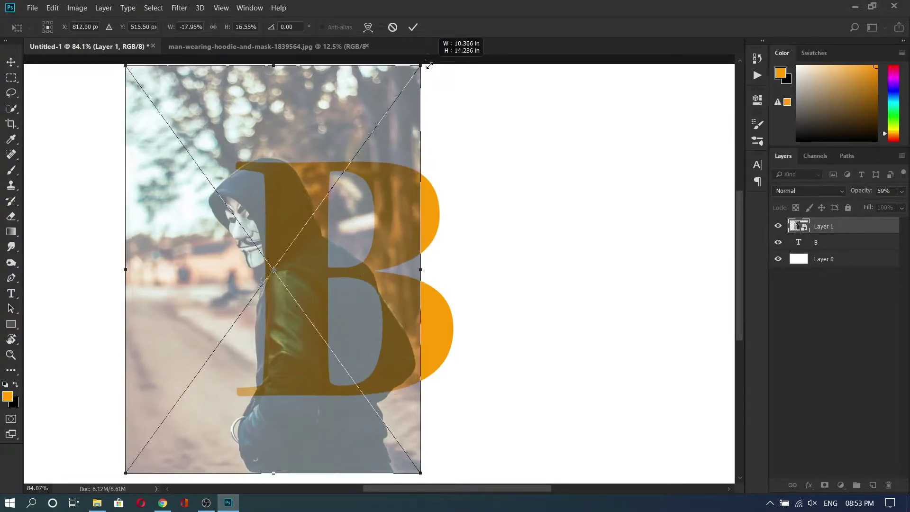
pyautogui.moveTo(356, 238)
pyautogui.mouseDown()
pyautogui.moveTo(368, 254)
pyautogui.moveTo(358, 252)
pyautogui.mouseUp()
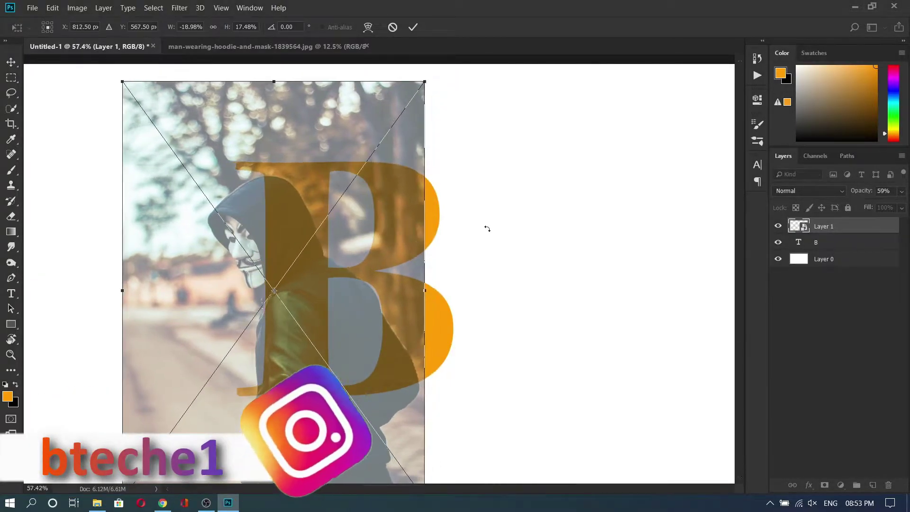
pyautogui.scroll(-2, 483, 225)
pyautogui.moveTo(445, 145); pyautogui.dragTo(463, 120)
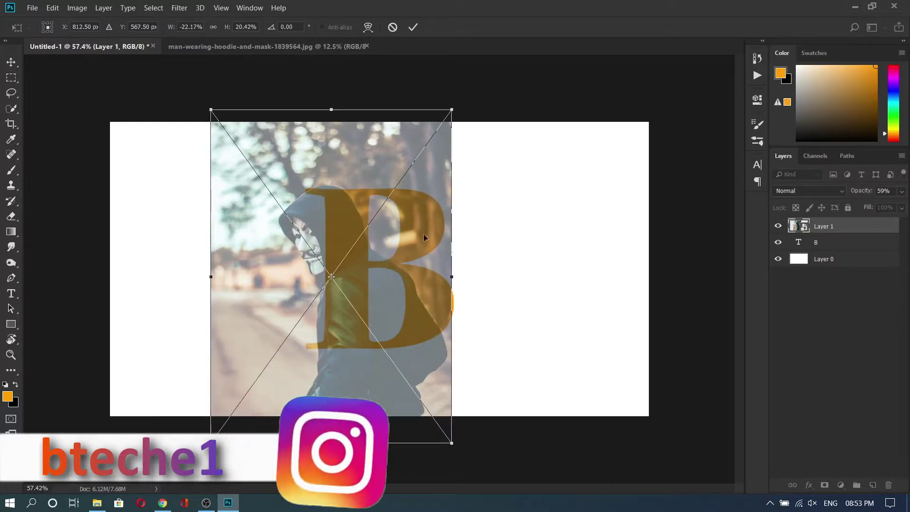
pyautogui.moveTo(423, 234); pyautogui.dragTo(427, 248)
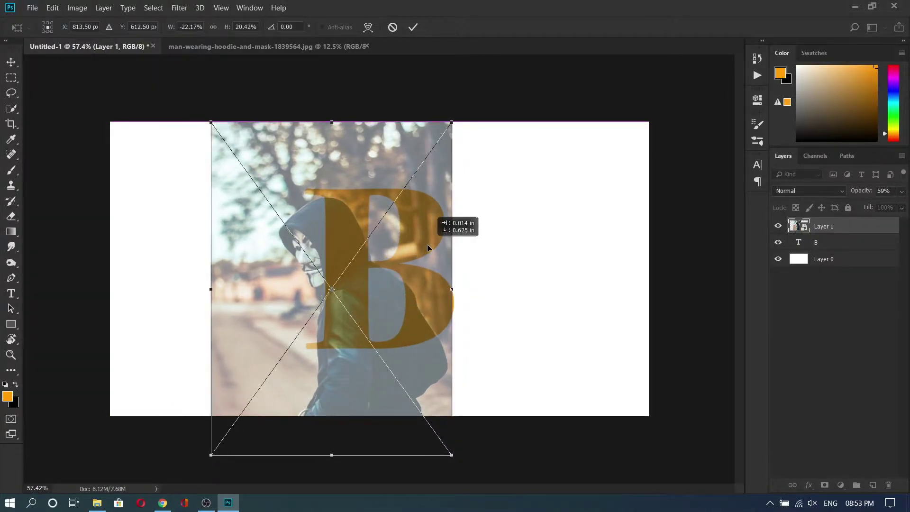
pyautogui.moveTo(457, 290); pyautogui.dragTo(458, 290)
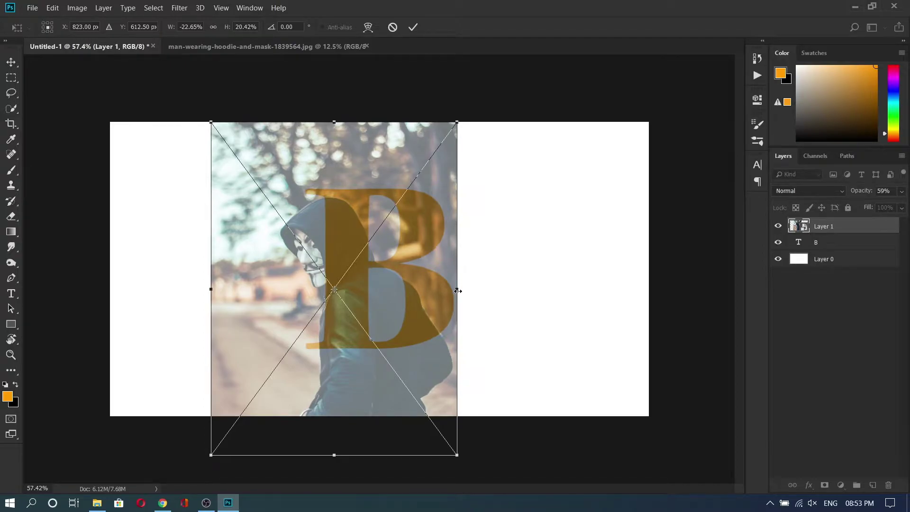
pyautogui.press('Return')
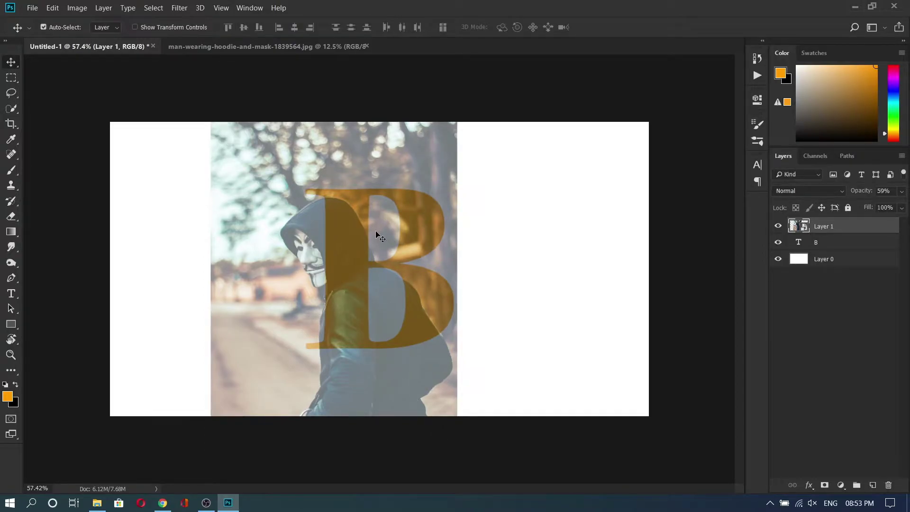
# Step: Select the figure's hood and mask with the Quick Selection Tool
pyautogui.scroll(1, 379, 235)
pyautogui.scroll(2, 379, 236)
pyautogui.scroll(1, 379, 235)
pyautogui.scroll(1, 379, 236)
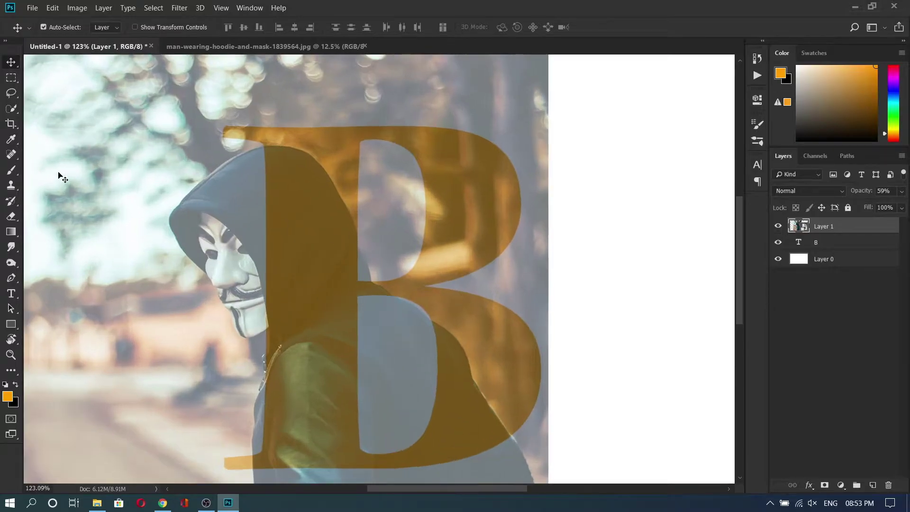
pyautogui.click(12, 109)
pyautogui.click(55, 108)
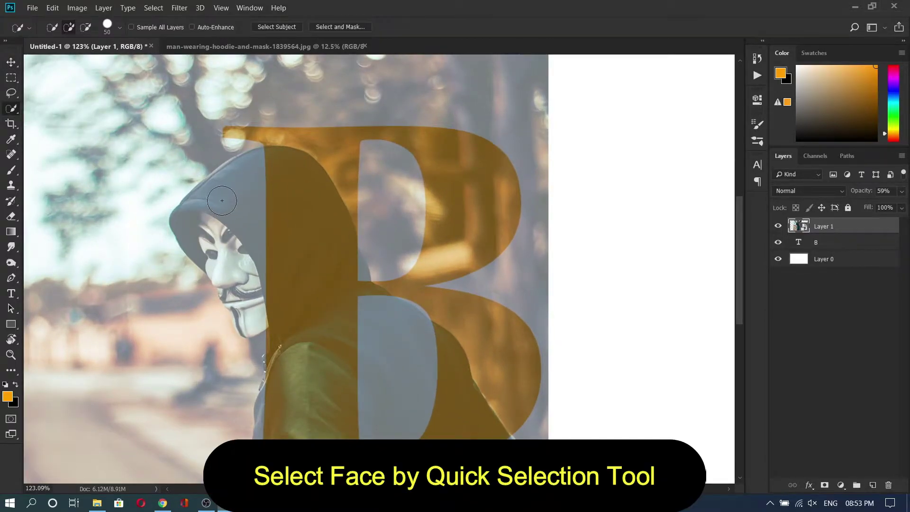
pyautogui.scroll(2, 221, 200)
pyautogui.moveTo(230, 259); pyautogui.dragTo(236, 290)
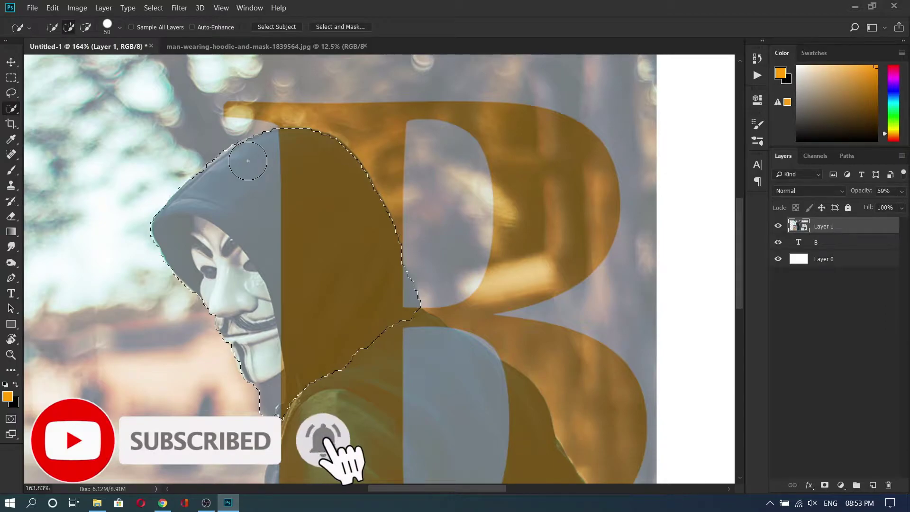
# Step: Add a layer mask from the selection and set Layer 1 opacity to 100%
pyautogui.scroll(3, 248, 360)
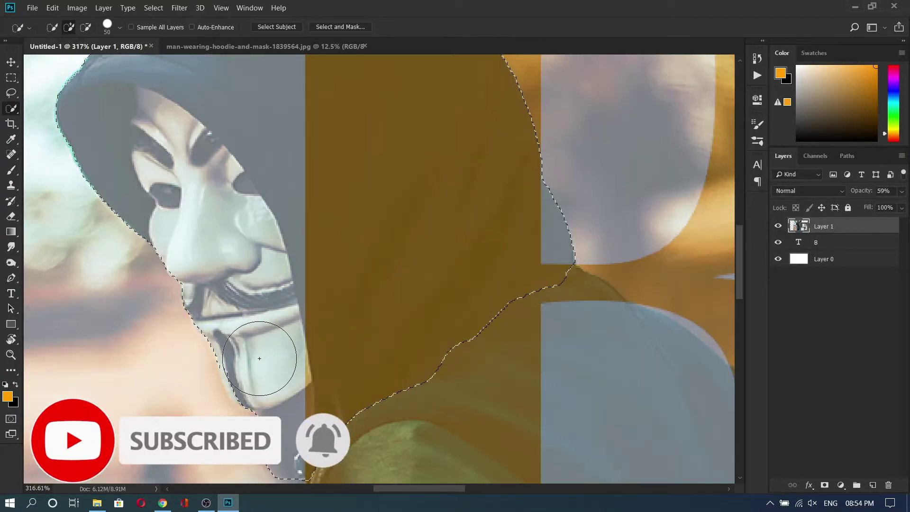
pyautogui.scroll(-2, 284, 346)
pyautogui.scroll(-2, 320, 315)
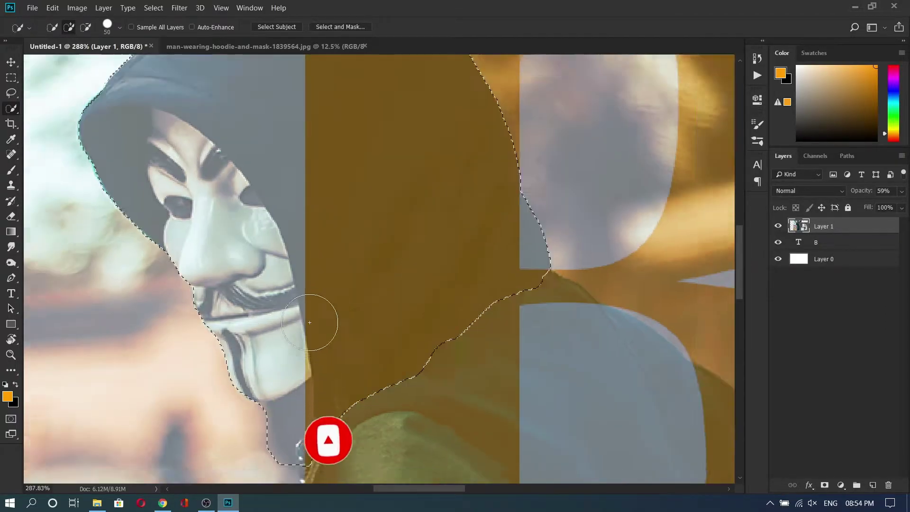
pyautogui.scroll(-2, 313, 316)
pyautogui.scroll(-1, 309, 322)
pyautogui.scroll(1, 309, 322)
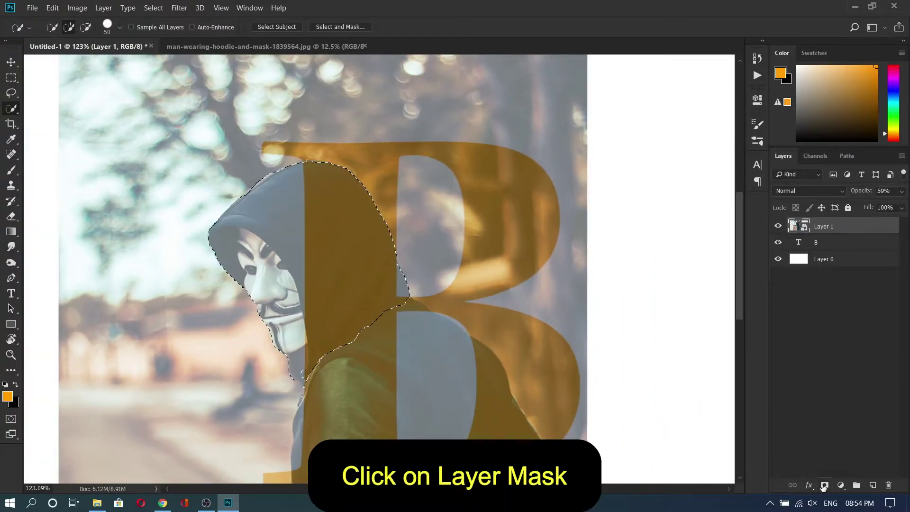
pyautogui.click(823, 485)
pyautogui.scroll(-2, 399, 293)
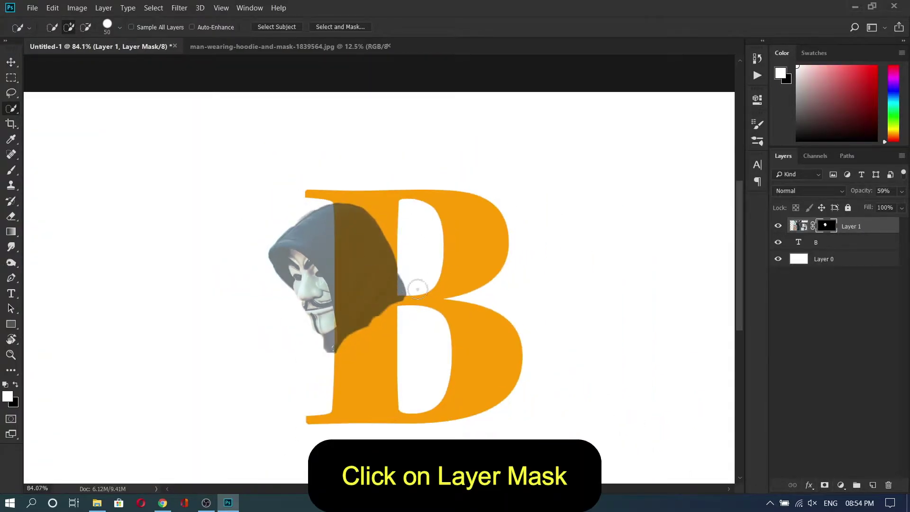
pyautogui.moveTo(869, 192); pyautogui.dragTo(908, 195)
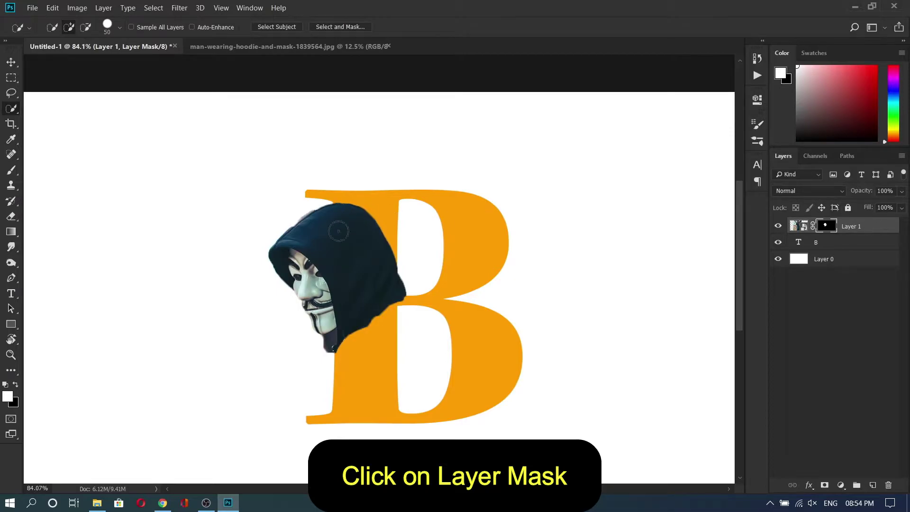
# Step: Load the B layer's shape as a selection and invert it
pyautogui.keyDown('ctrl'); pyautogui.click(798, 243); pyautogui.keyUp('ctrl')
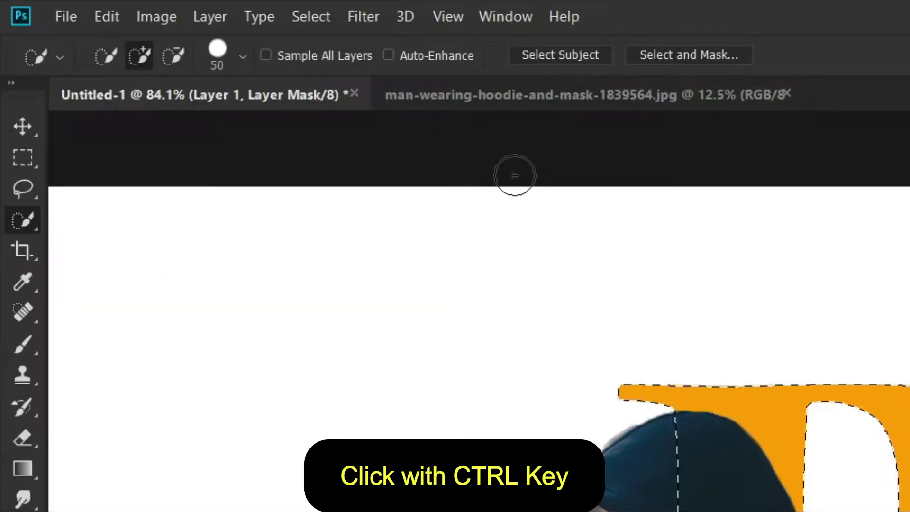
pyautogui.click(301, 12)
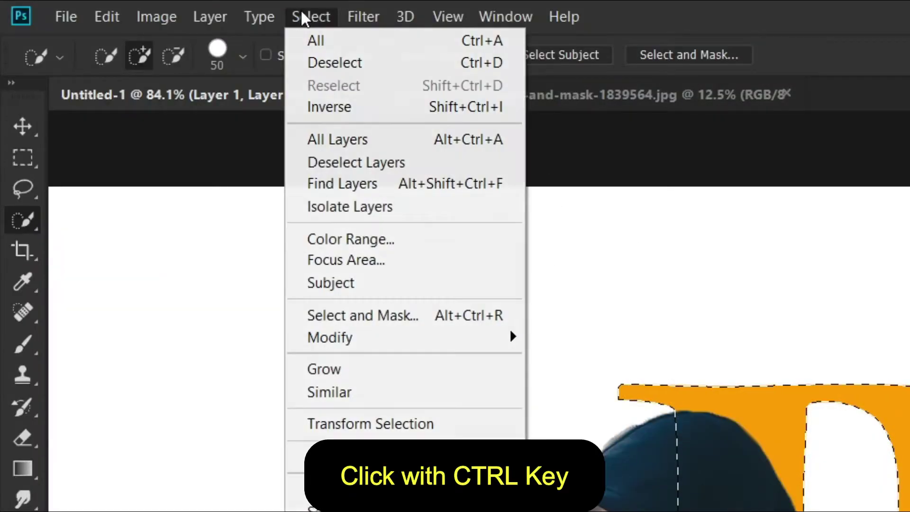
pyautogui.click(324, 107)
# Step: Switch to the Brush Tool at size 100 with black as foreground colour
pyautogui.click(11, 171)
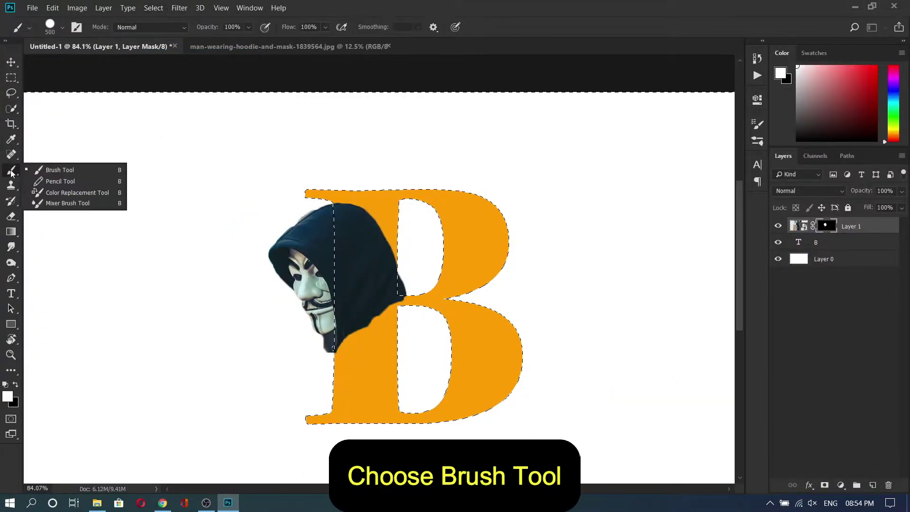
pyautogui.click(58, 172)
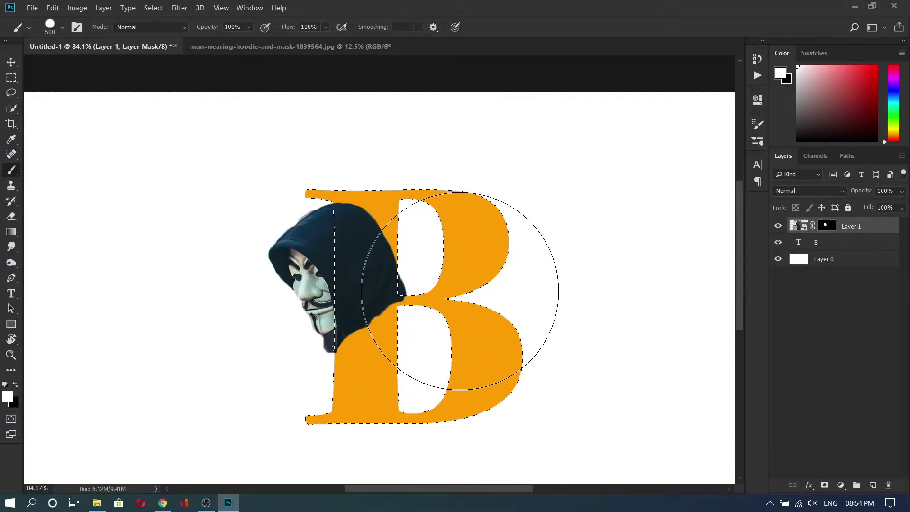
pyautogui.press('[')
pyautogui.press('[')
pyautogui.press('[')
pyautogui.press('[')
pyautogui.press('[')
pyautogui.press('[')
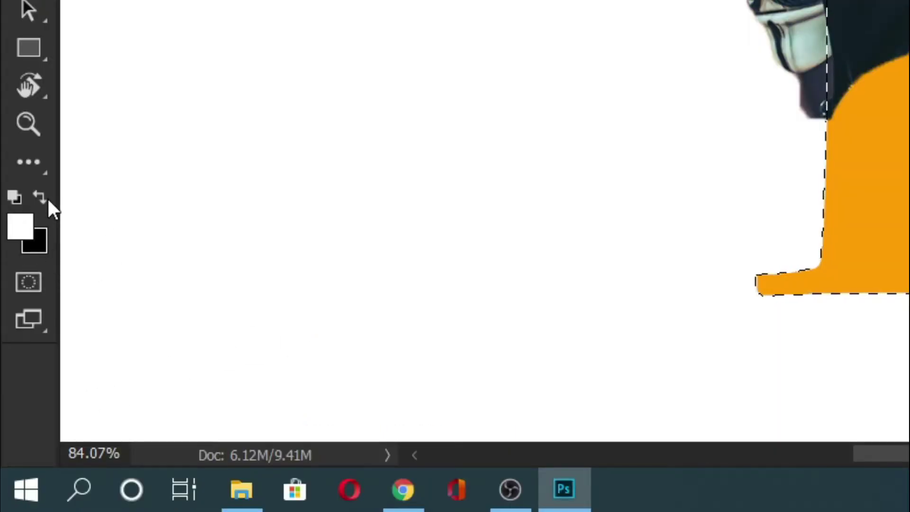
pyautogui.click(16, 384)
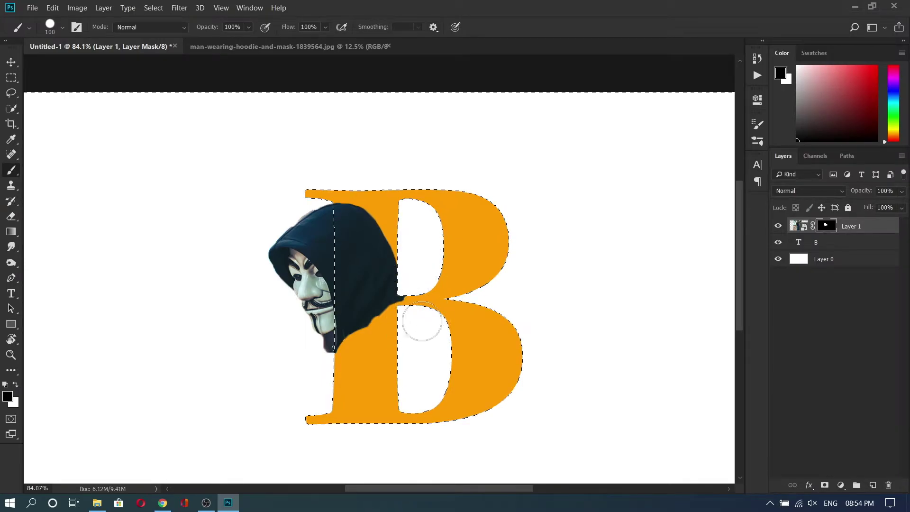
pyautogui.scroll(-2, 423, 300)
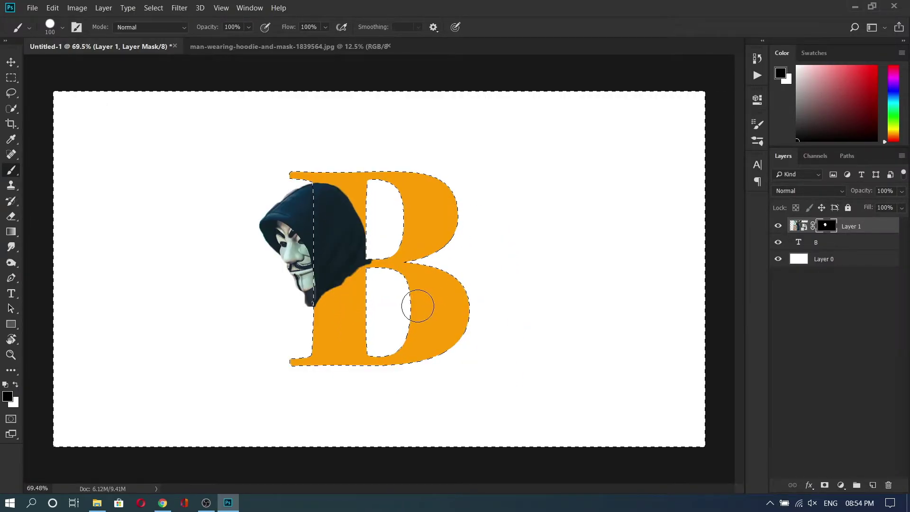
pyautogui.scroll(2, 418, 306)
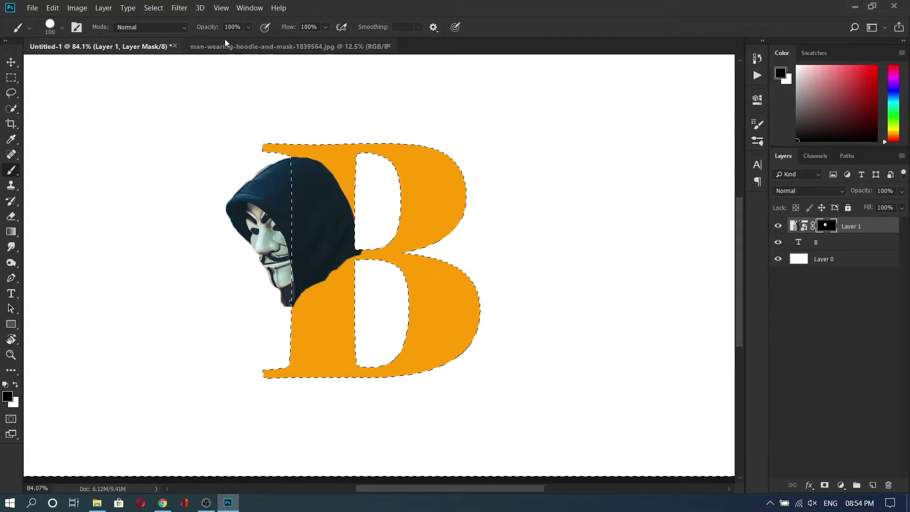
# Step: Invert the selection back to the B and paint Layer 1's mask to reveal the photo inside it
pyautogui.click(153, 8)
pyautogui.click(167, 53)
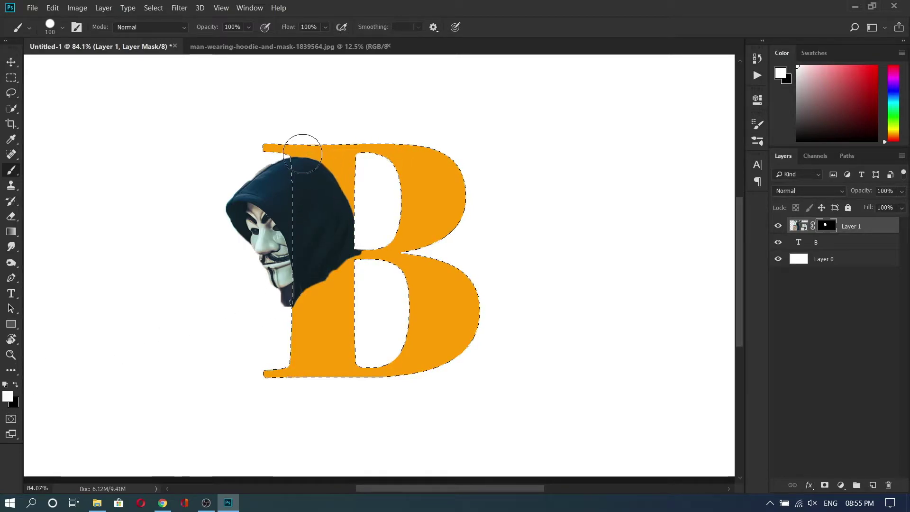
pyautogui.moveTo(328, 146)
pyautogui.mouseDown()
pyautogui.moveTo(392, 203)
pyautogui.moveTo(333, 366)
pyautogui.moveTo(328, 322)
pyautogui.mouseUp()
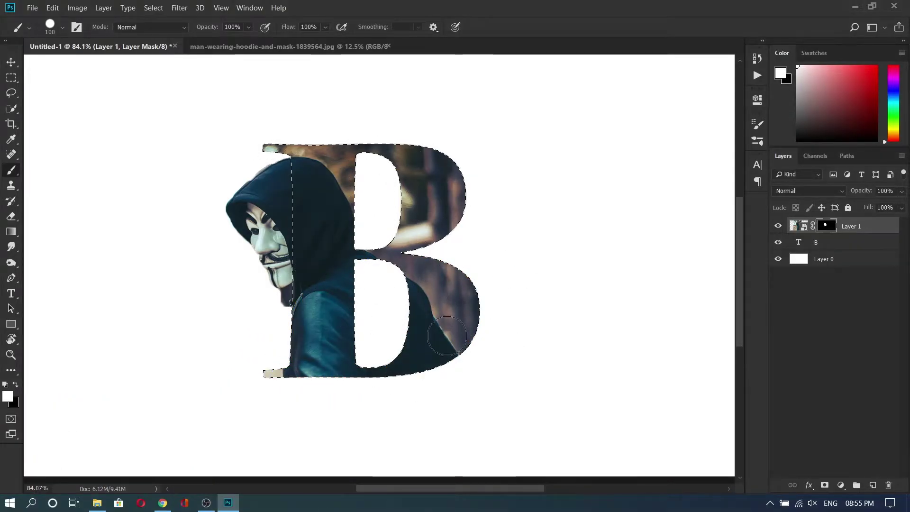
pyautogui.scroll(-2, 443, 347)
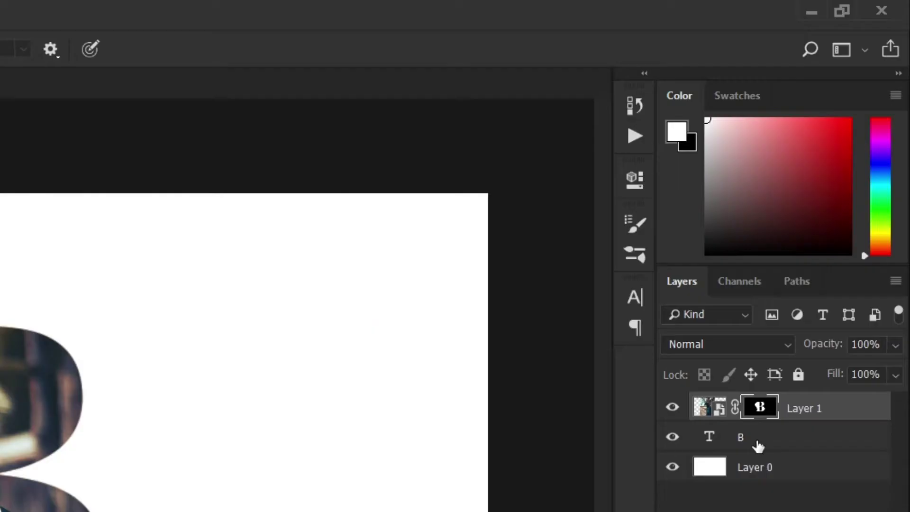
# Step: Give the B text layer a 6 px Outside stroke in white (#ffffff), Normal blend mode
pyautogui.click(824, 243)
pyautogui.rightClick(824, 243)
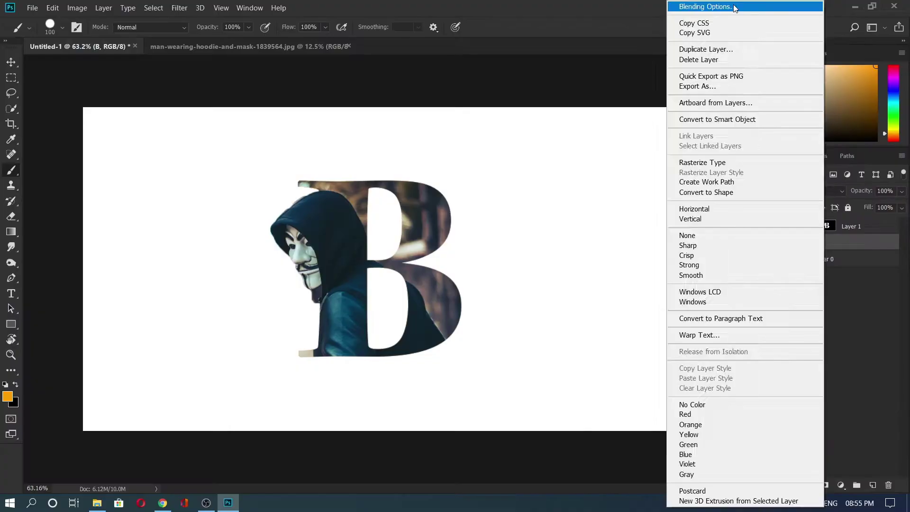
pyautogui.click(733, 8)
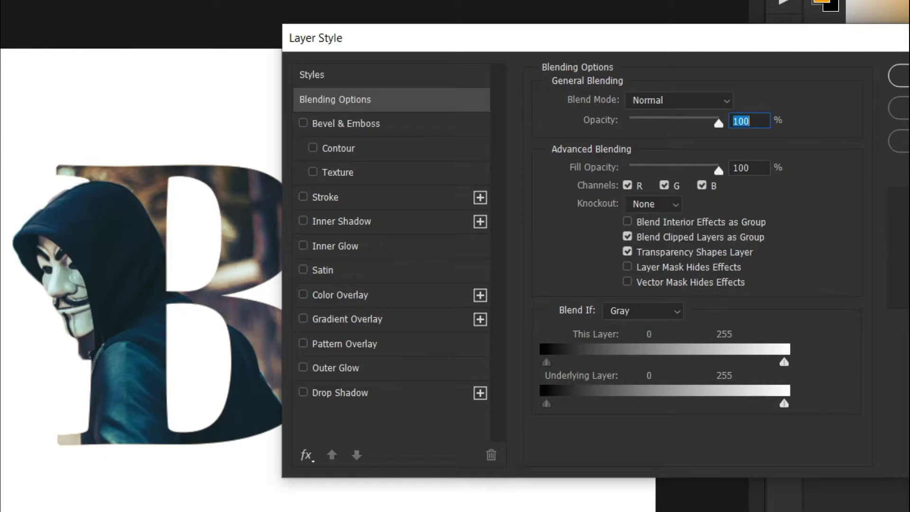
pyautogui.click(370, 203)
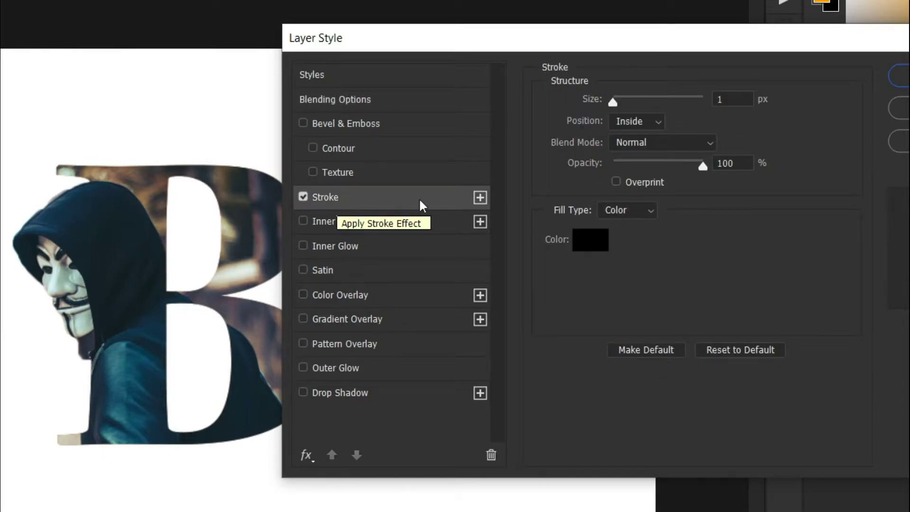
pyautogui.moveTo(612, 105); pyautogui.dragTo(617, 108)
pyautogui.click(636, 122)
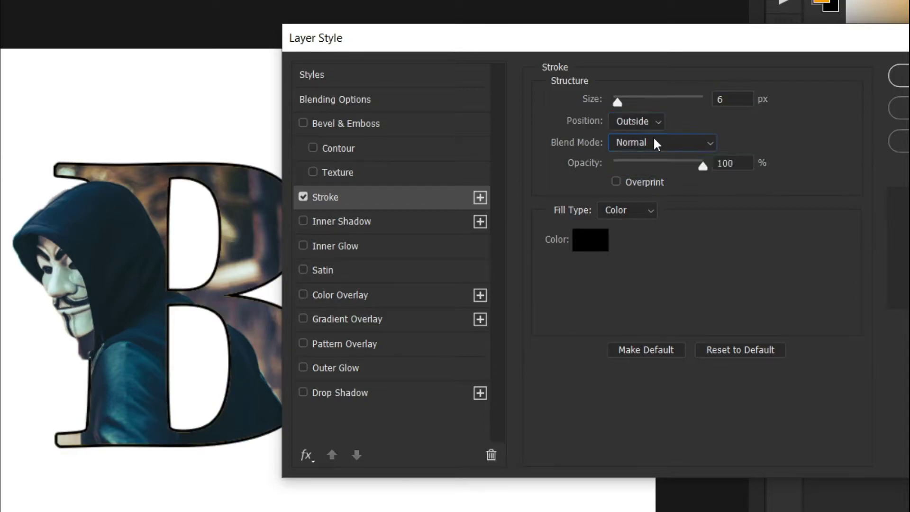
pyautogui.click(653, 141)
pyautogui.click(651, 161)
pyautogui.click(601, 244)
pyautogui.write('ffffff')
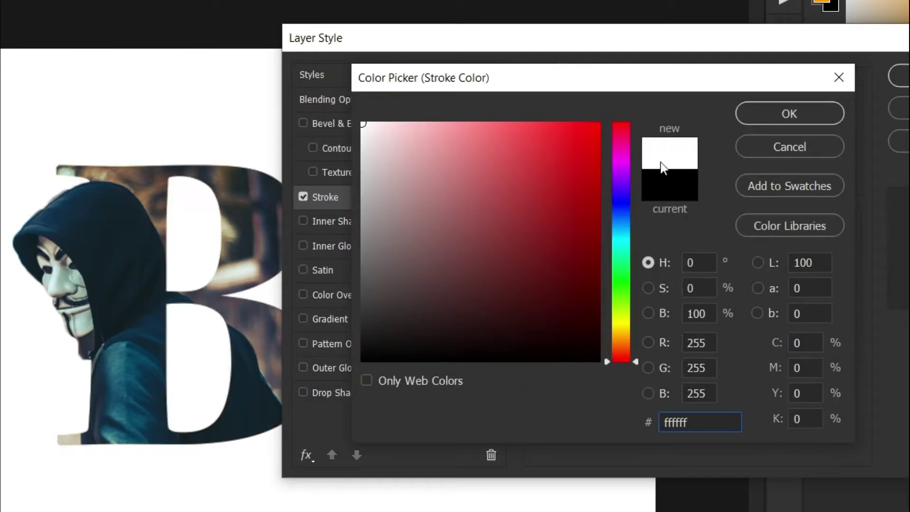
pyautogui.click(764, 112)
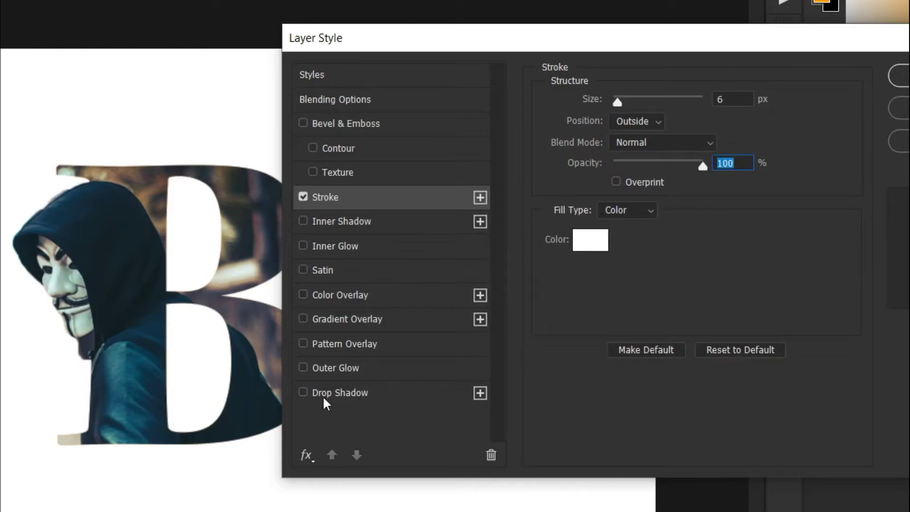
pyautogui.click(350, 393)
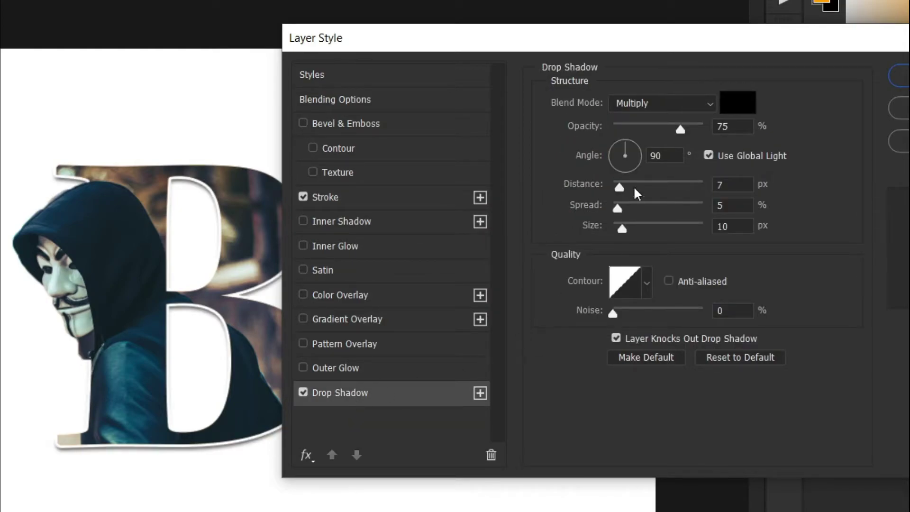
# Step: Set the Multiply drop shadow to 32% opacity, 102° angle, 22 px distance, and apply the style
pyautogui.click(651, 103)
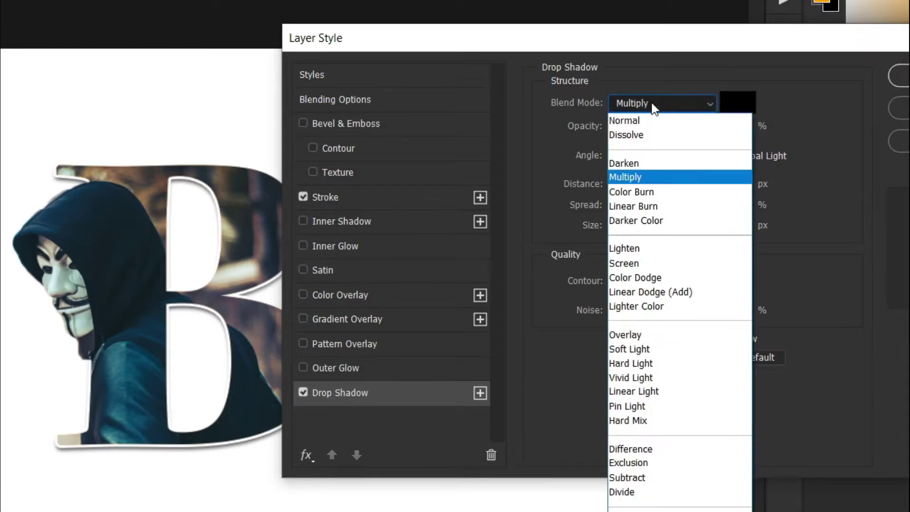
pyautogui.click(655, 178)
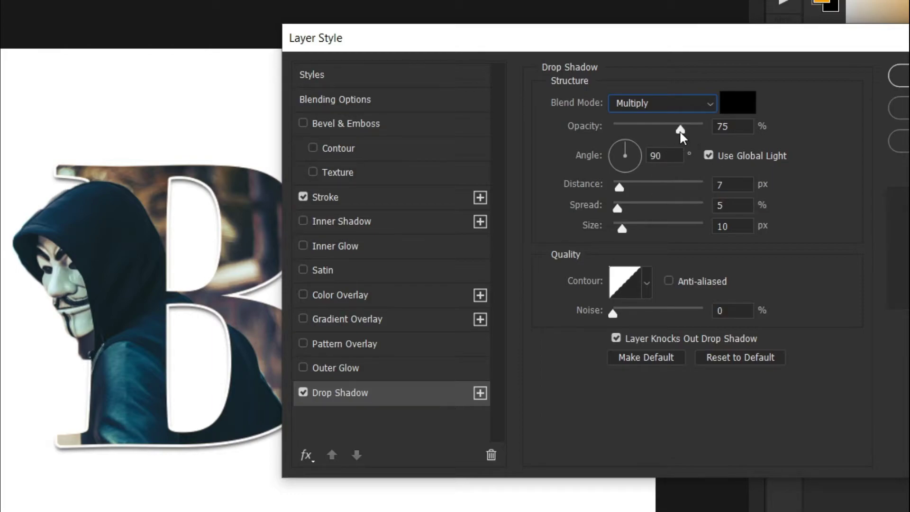
pyautogui.moveTo(679, 137); pyautogui.dragTo(643, 137)
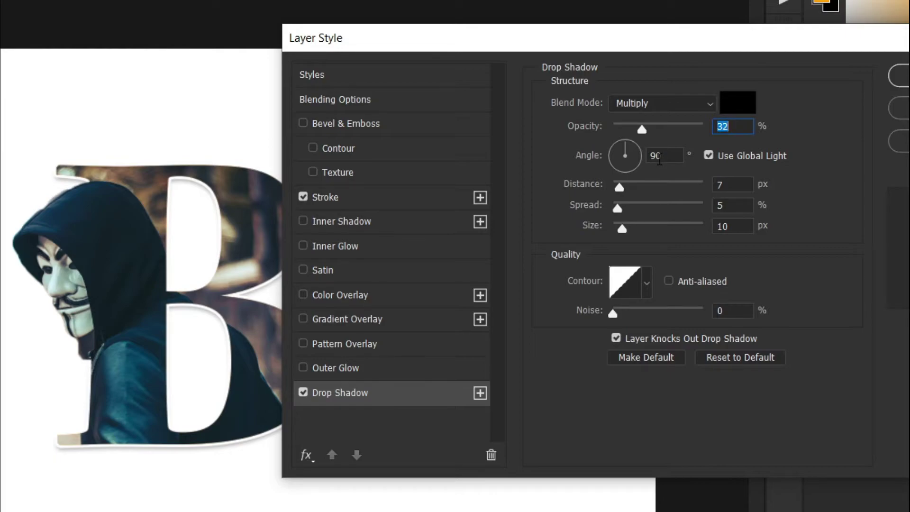
pyautogui.moveTo(624, 142)
pyautogui.mouseDown()
pyautogui.moveTo(631, 147)
pyautogui.moveTo(622, 149)
pyautogui.mouseUp()
pyautogui.press('Tab')
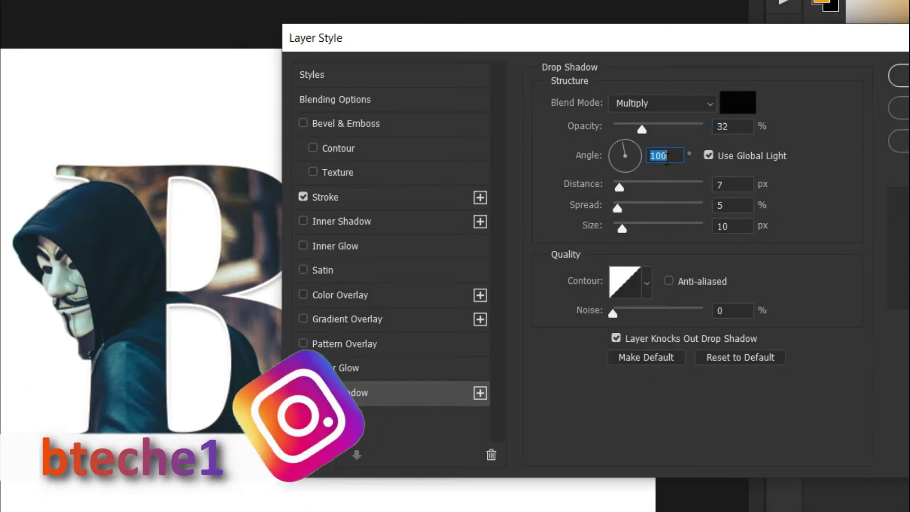
pyautogui.write('102')
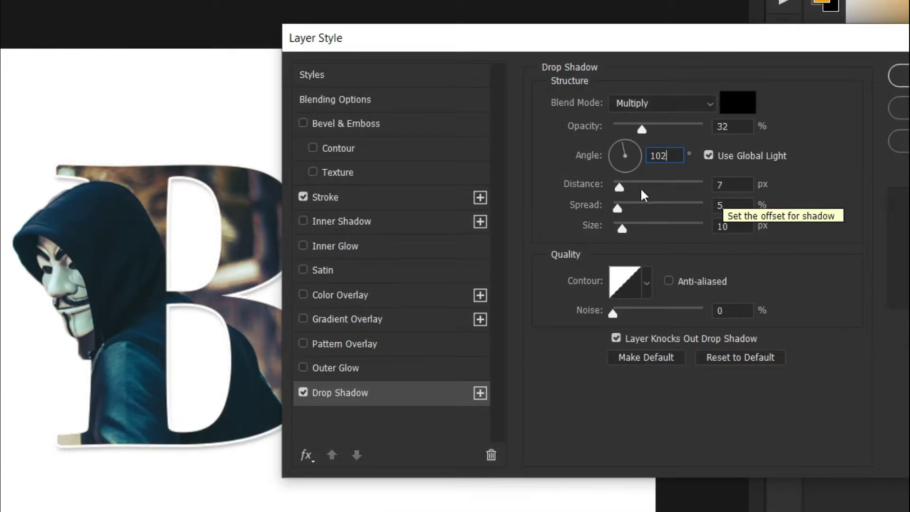
pyautogui.moveTo(619, 186)
pyautogui.mouseDown()
pyautogui.moveTo(633, 188)
pyautogui.moveTo(616, 208)
pyautogui.moveTo(623, 211)
pyautogui.moveTo(609, 212)
pyautogui.moveTo(622, 231)
pyautogui.mouseUp()
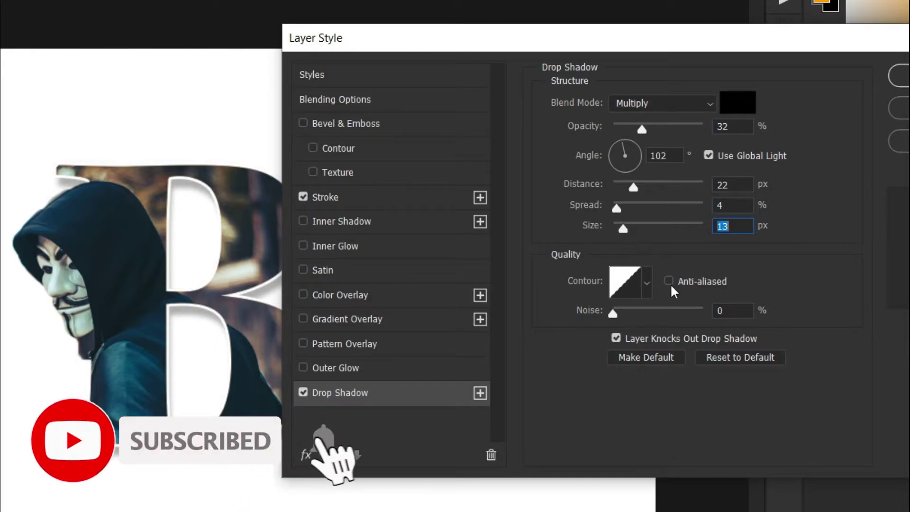
pyautogui.click(613, 314)
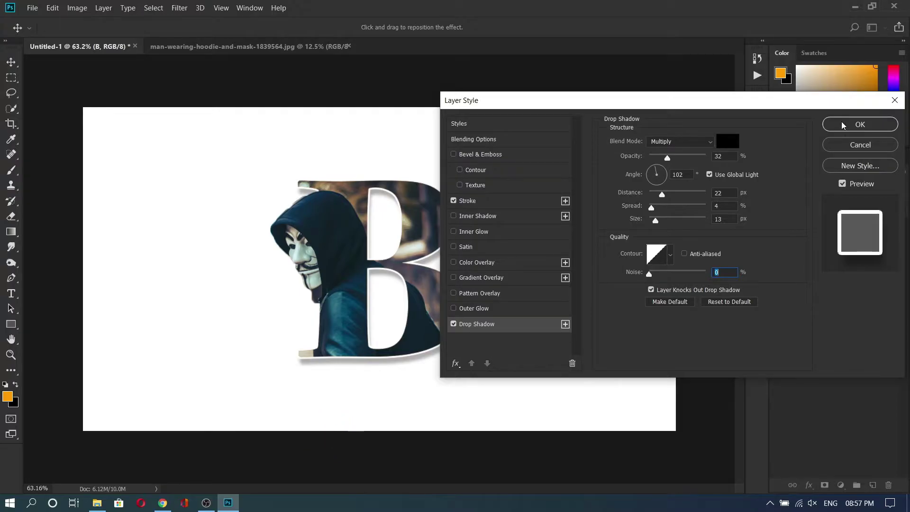
pyautogui.click(842, 125)
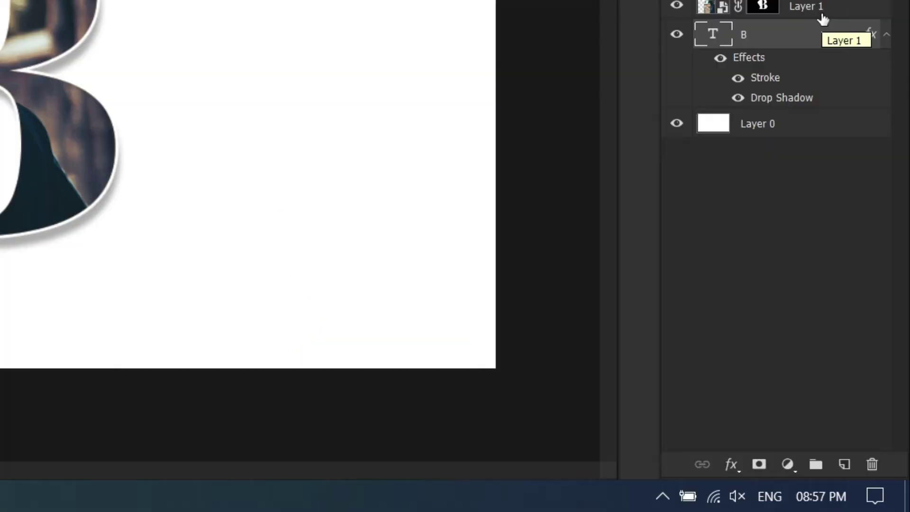
# Step: Add a Gradient fill layer above the white Layer 0
pyautogui.click(783, 134)
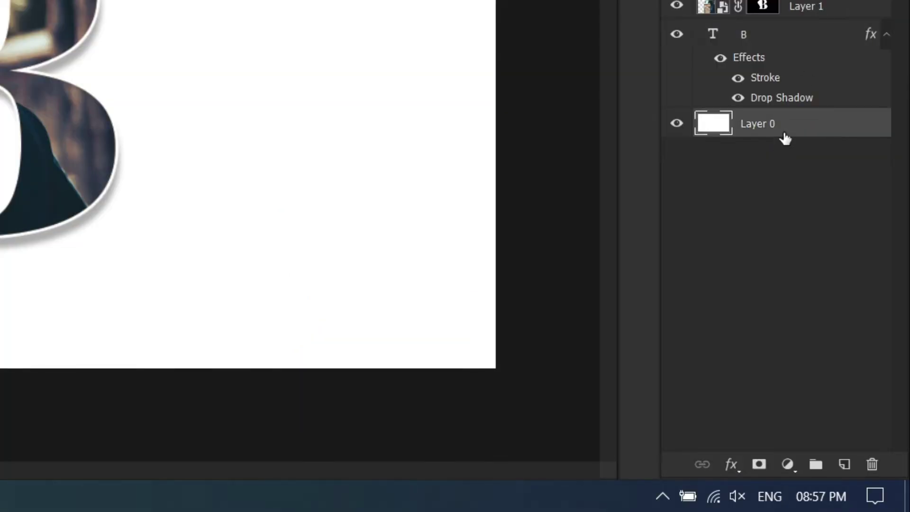
pyautogui.click(787, 463)
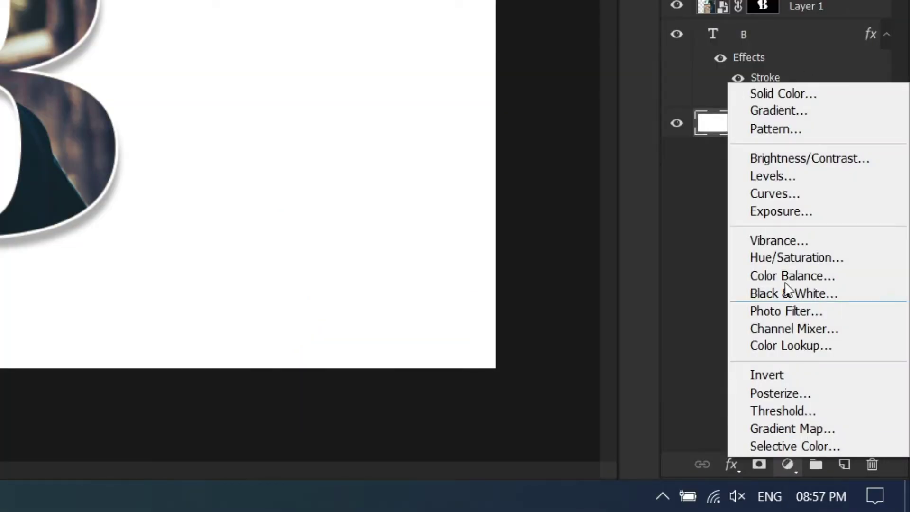
pyautogui.click(778, 111)
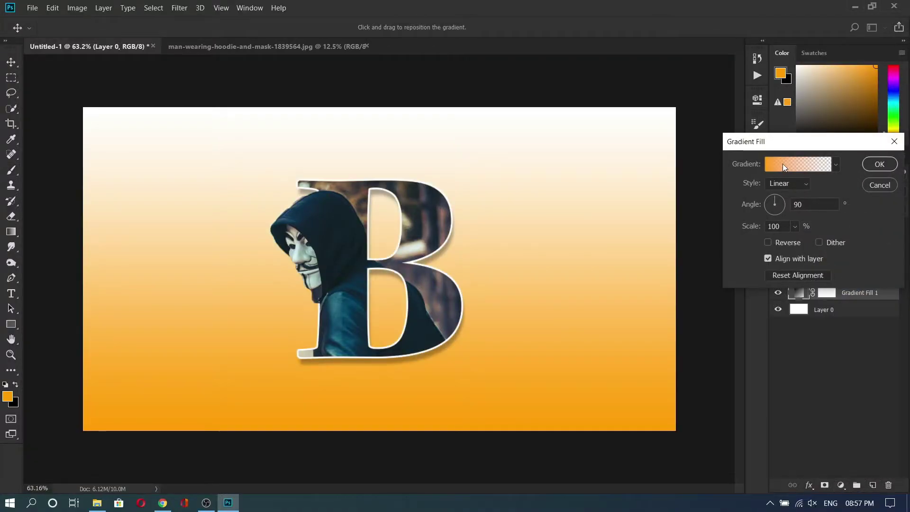
# Step: Set the gradient's left stop to blue so it fades to transparent at the top
pyautogui.click(783, 163)
pyautogui.click(331, 270)
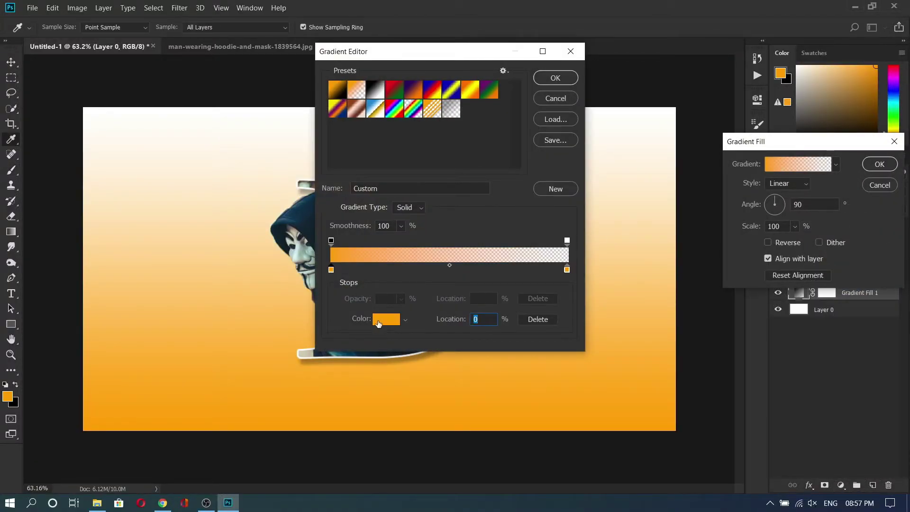
pyautogui.click(387, 318)
pyautogui.click(656, 206)
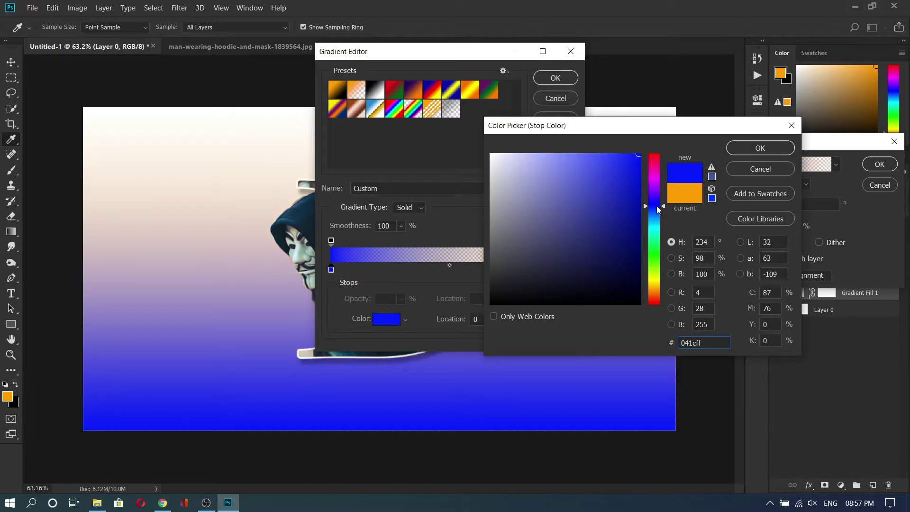
pyautogui.click(586, 160)
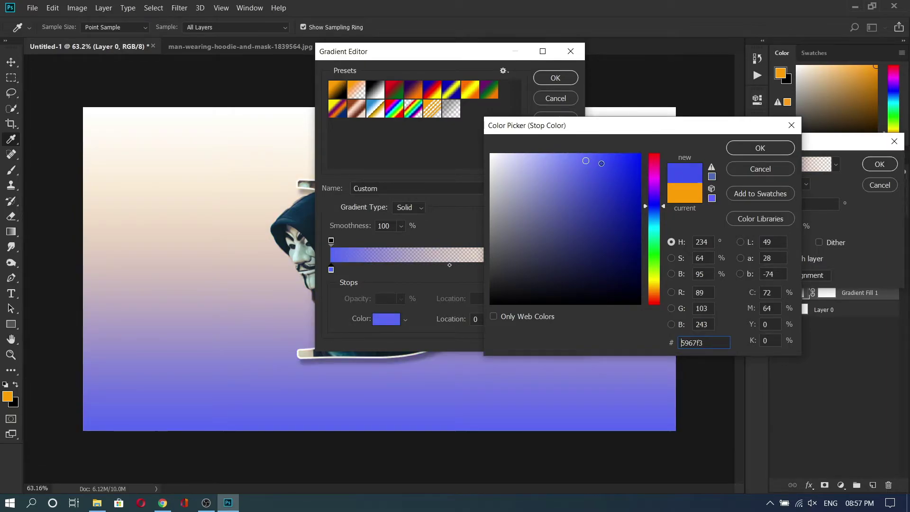
pyautogui.click(601, 163)
pyautogui.click(760, 147)
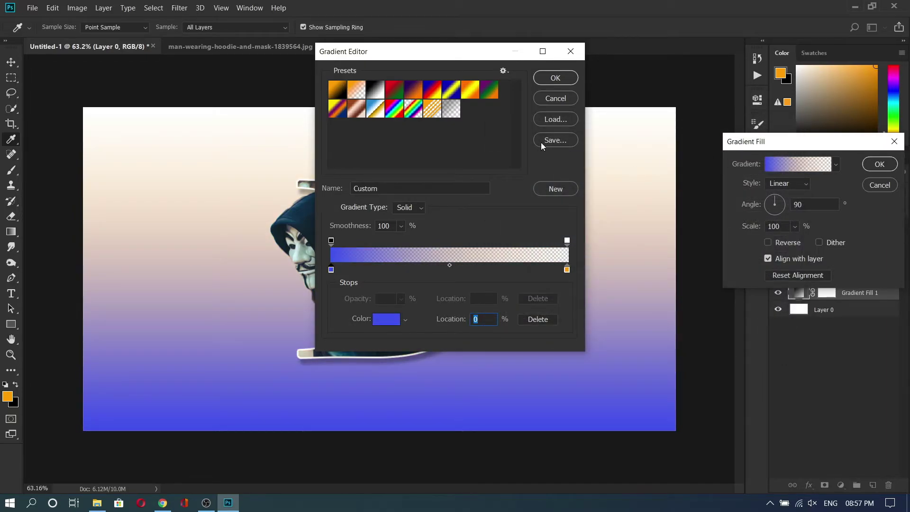
pyautogui.click(555, 78)
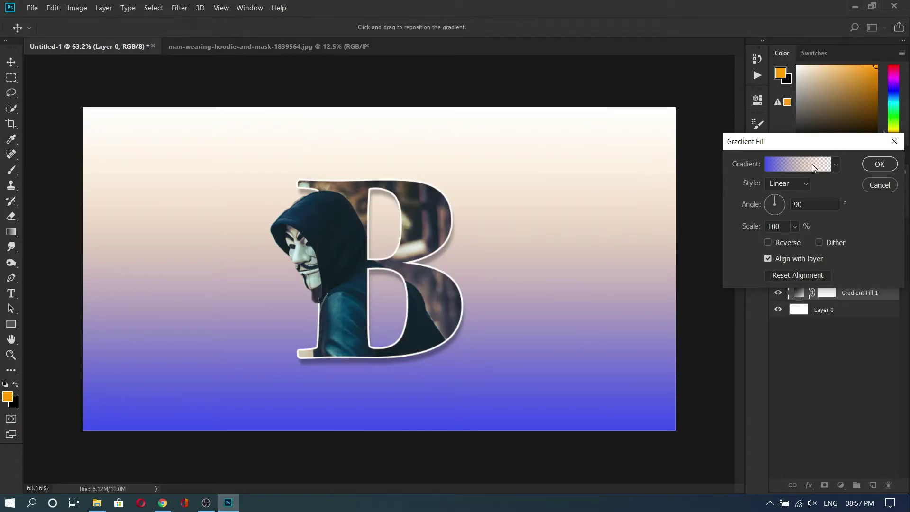
# Step: Make the background gradient radial and set its right colour stop to white (ffffff)
pyautogui.click(800, 183)
pyautogui.click(788, 204)
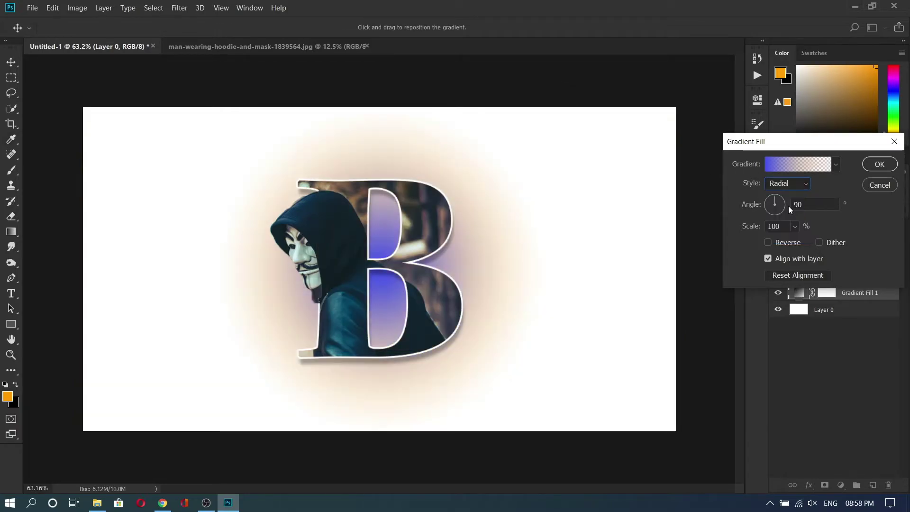
pyautogui.click(817, 165)
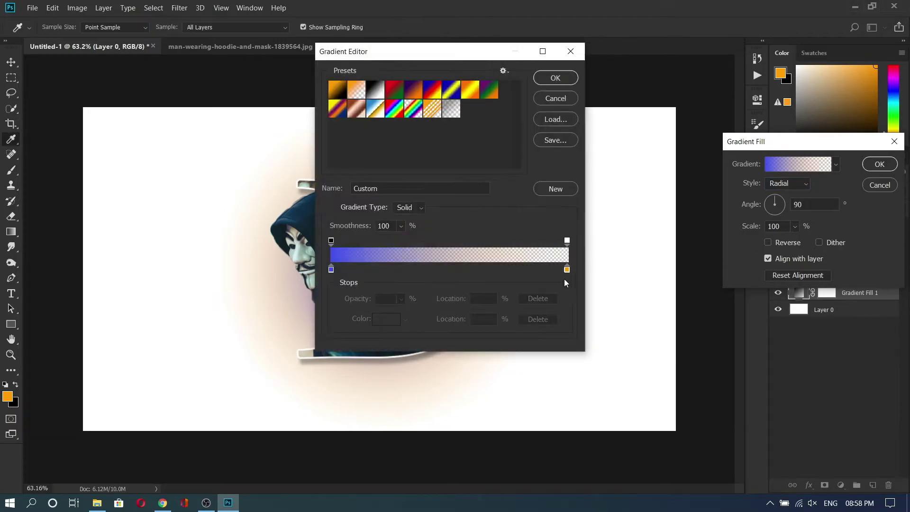
pyautogui.click(567, 270)
pyautogui.doubleClick(567, 270)
pyautogui.write('ffffff')
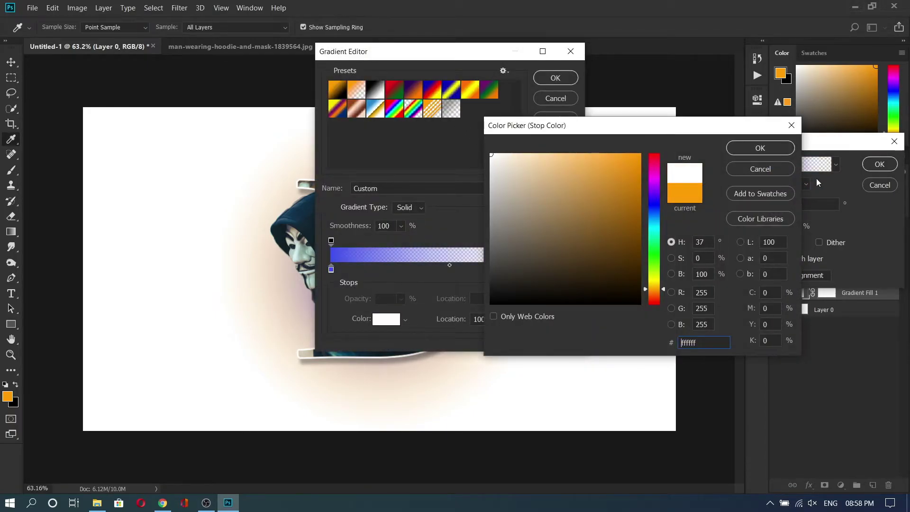
pyautogui.click(772, 150)
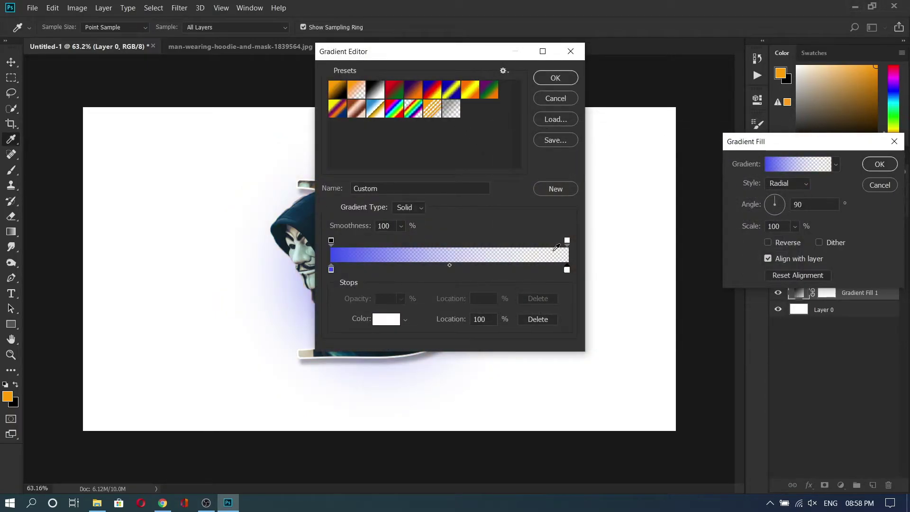
# Step: Set the right opacity stop to 100% and accept the blue-to-white radial gradient
pyautogui.click(566, 241)
pyautogui.doubleClick(384, 298)
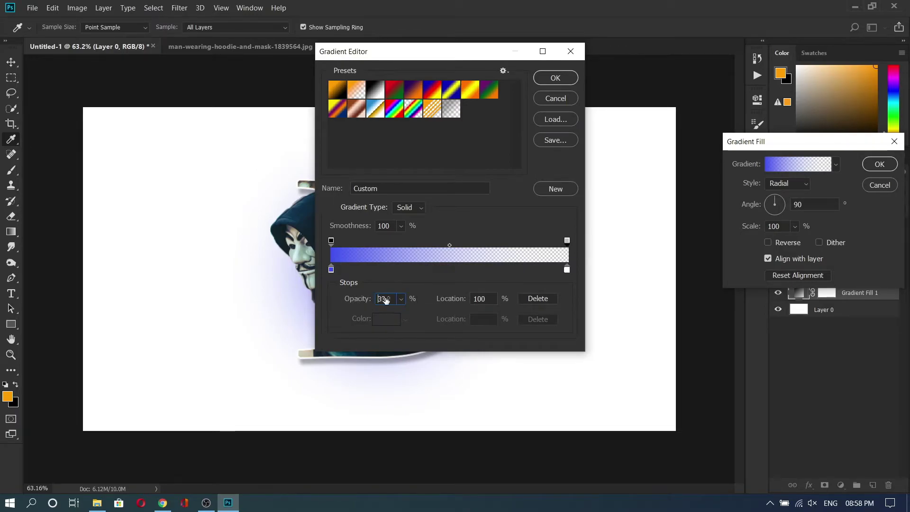
pyautogui.write('100')
pyautogui.press('Return')
pyautogui.click(545, 78)
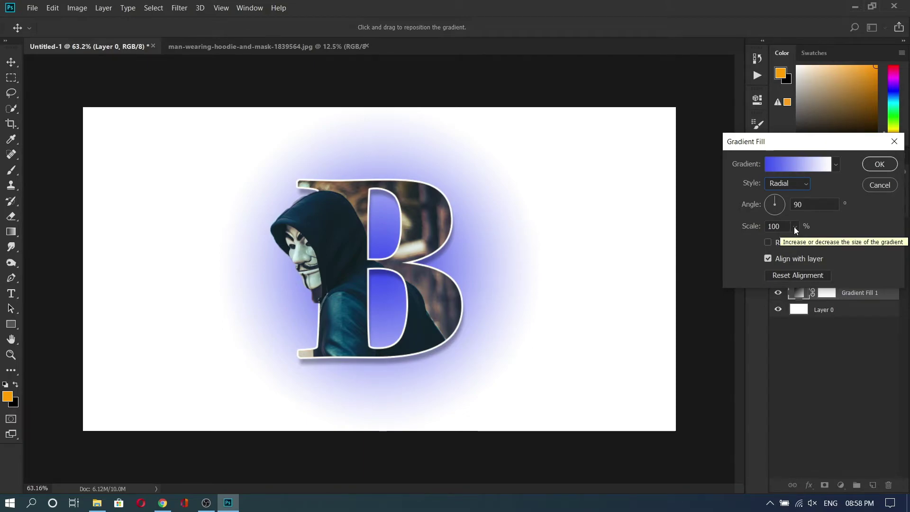
# Step: Reverse the gradient, set scale to 133% and angle to 90°, and reopen its colours
pyautogui.moveTo(794, 227); pyautogui.dragTo(803, 238)
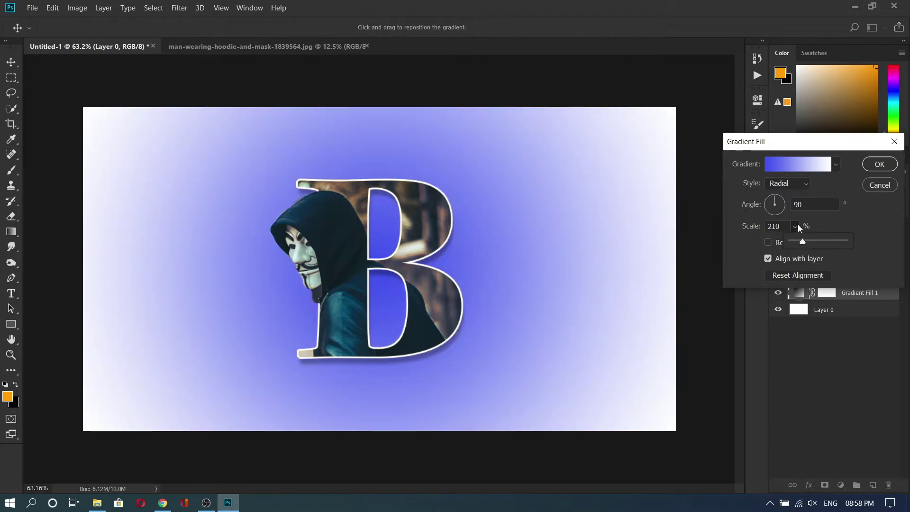
pyautogui.click(795, 225)
pyautogui.click(789, 242)
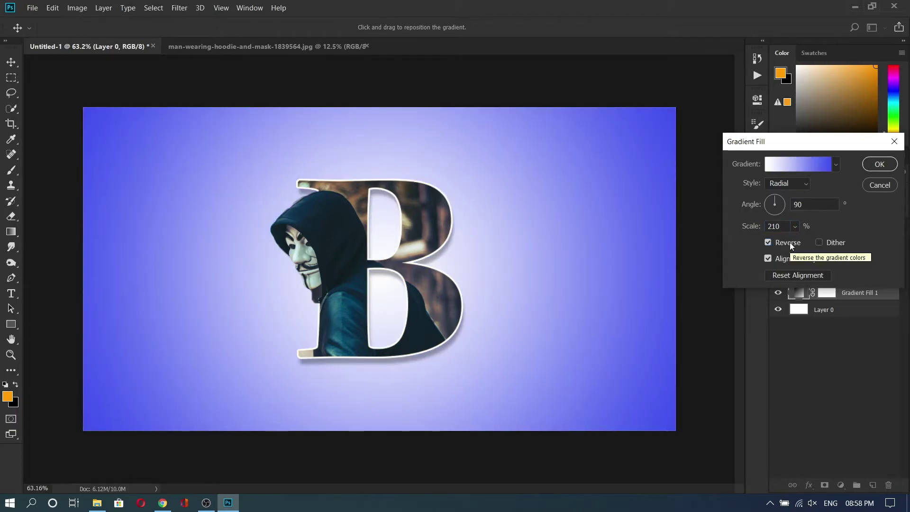
pyautogui.moveTo(794, 230); pyautogui.dragTo(795, 245)
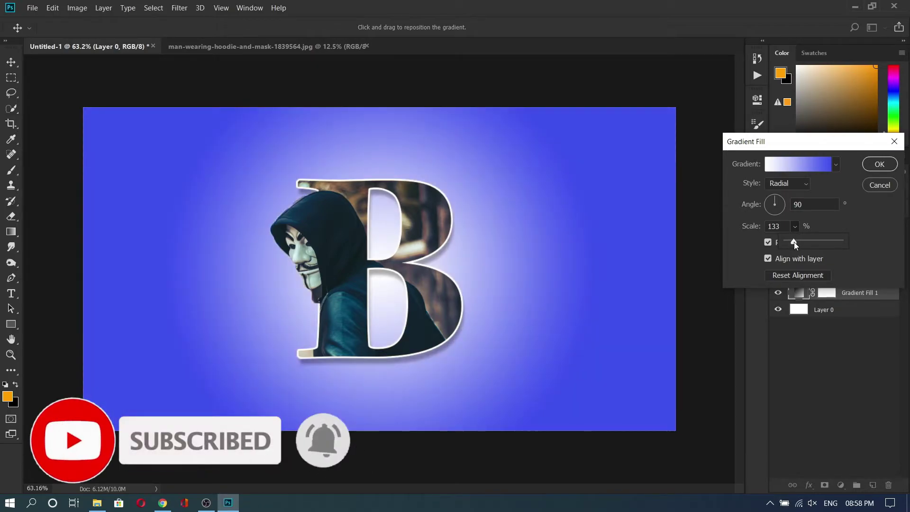
pyautogui.click(795, 222)
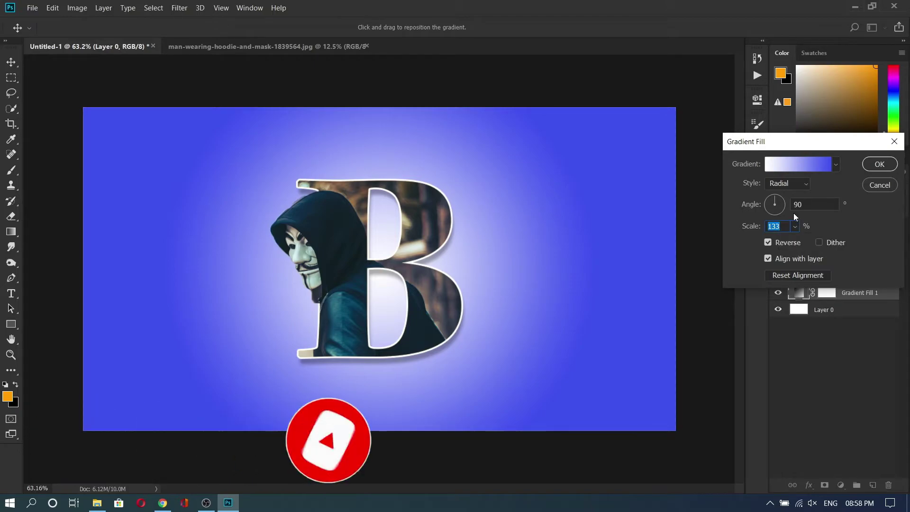
pyautogui.click(783, 207)
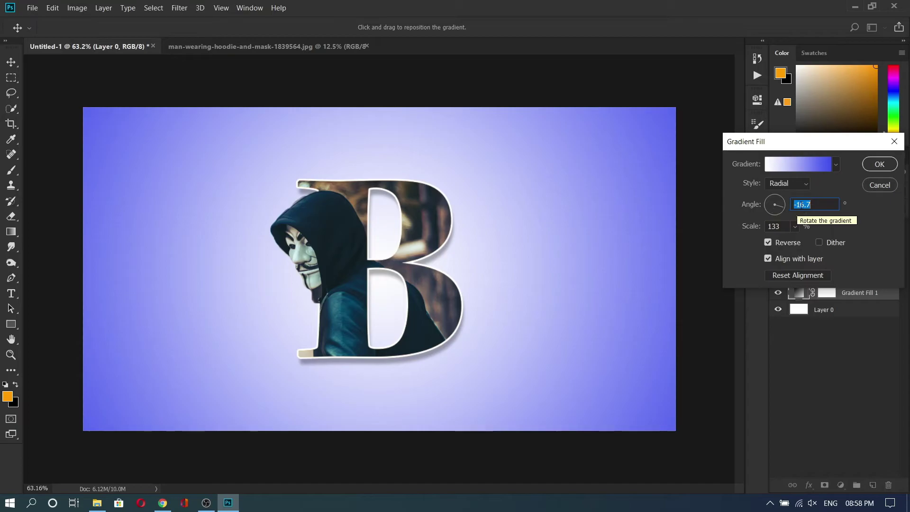
pyautogui.click(798, 204)
pyautogui.write('90')
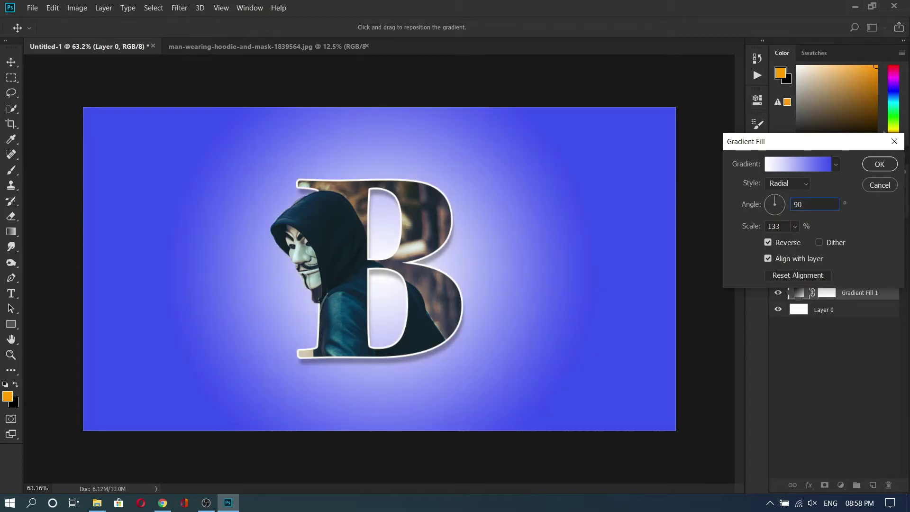
pyautogui.click(809, 162)
# Step: Set the gradient's left stop to grey 4b4b4b and close the Gradient Editor
pyautogui.click(331, 270)
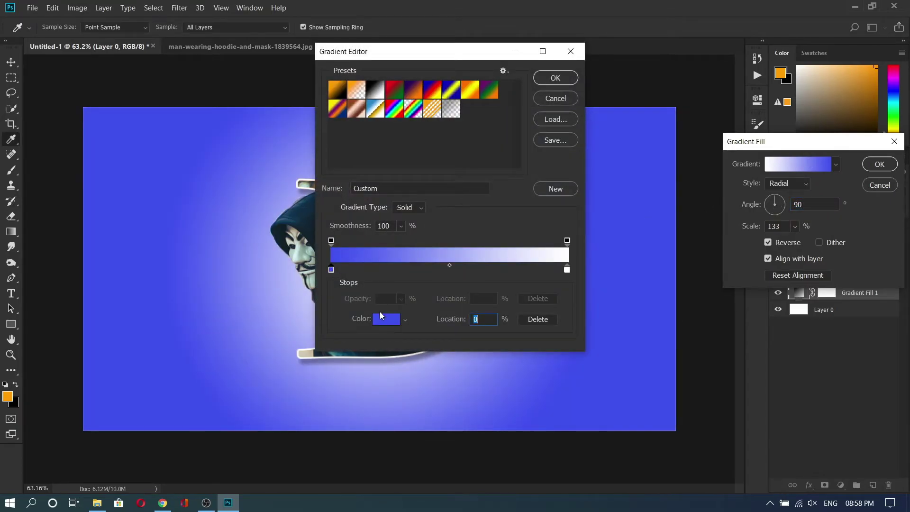
pyautogui.click(386, 319)
pyautogui.write('4b4b4b')
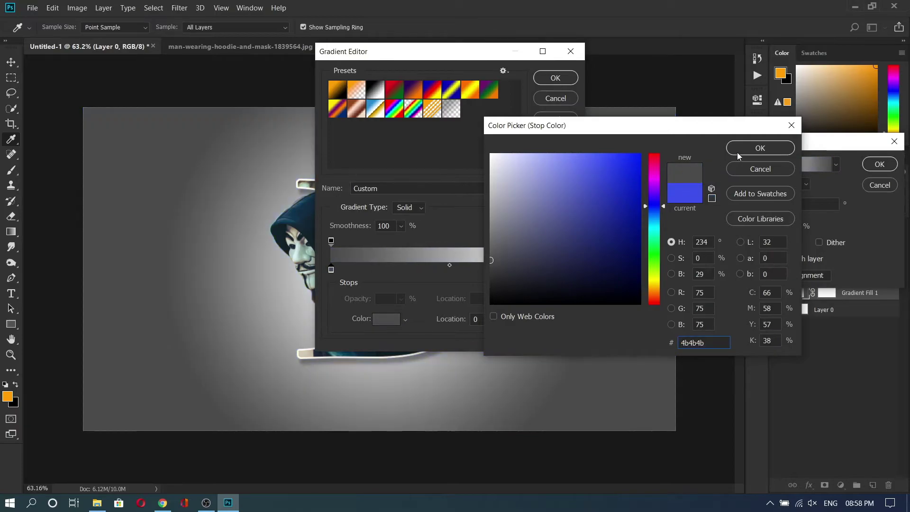
pyautogui.click(739, 152)
pyautogui.click(558, 82)
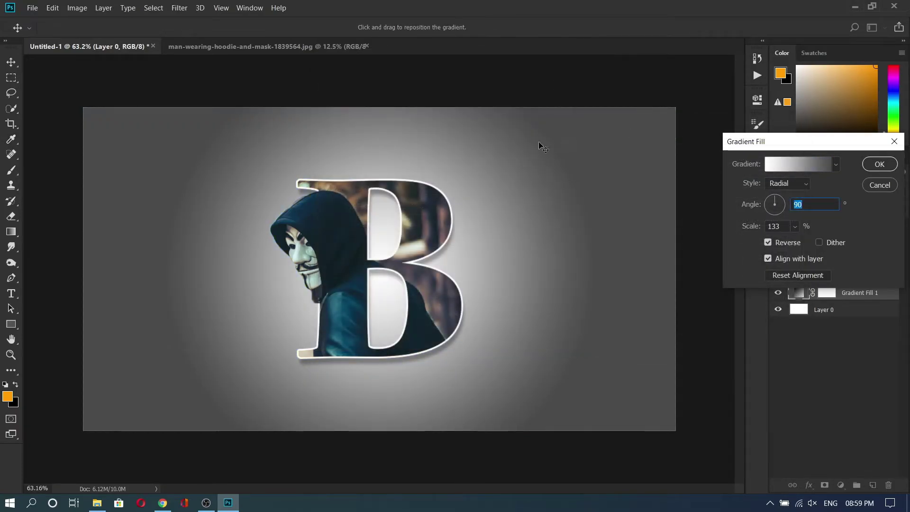
# Step: Reopen the Gradient Editor and apply the Orange, Yellow, Orange preset
pyautogui.click(801, 164)
pyautogui.moveTo(474, 53); pyautogui.dragTo(611, 120)
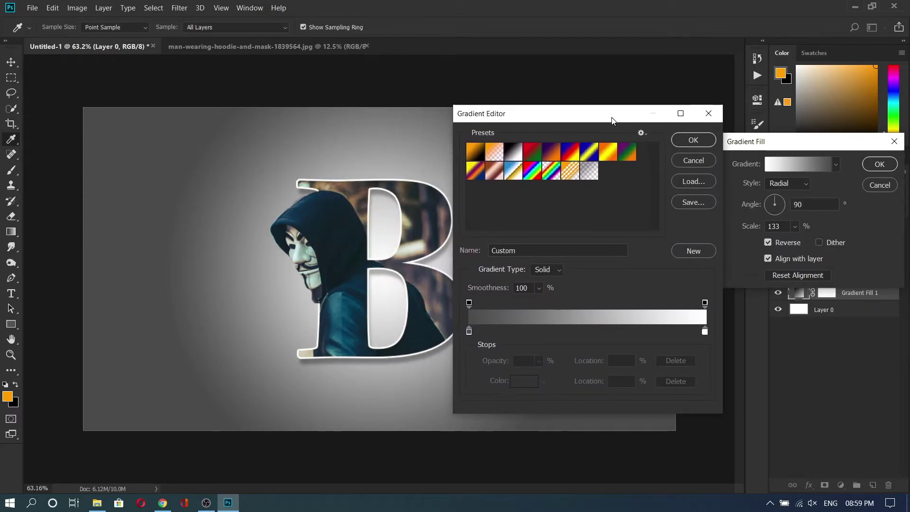
pyautogui.click(577, 153)
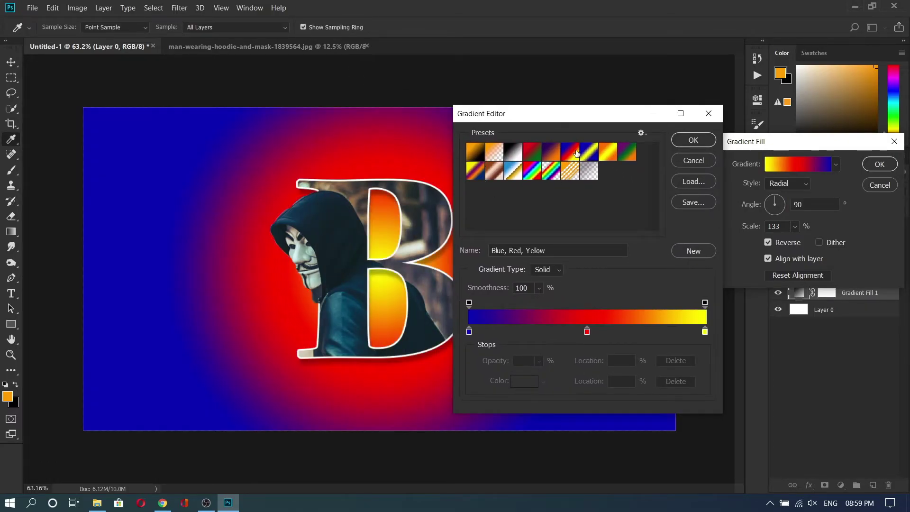
pyautogui.click(608, 152)
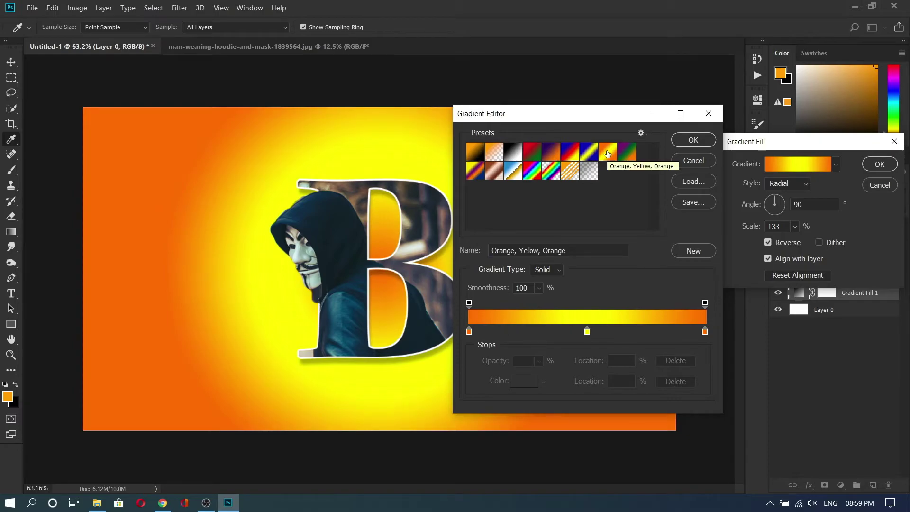
# Step: Make the gradient's left stop pure blue
pyautogui.click(469, 331)
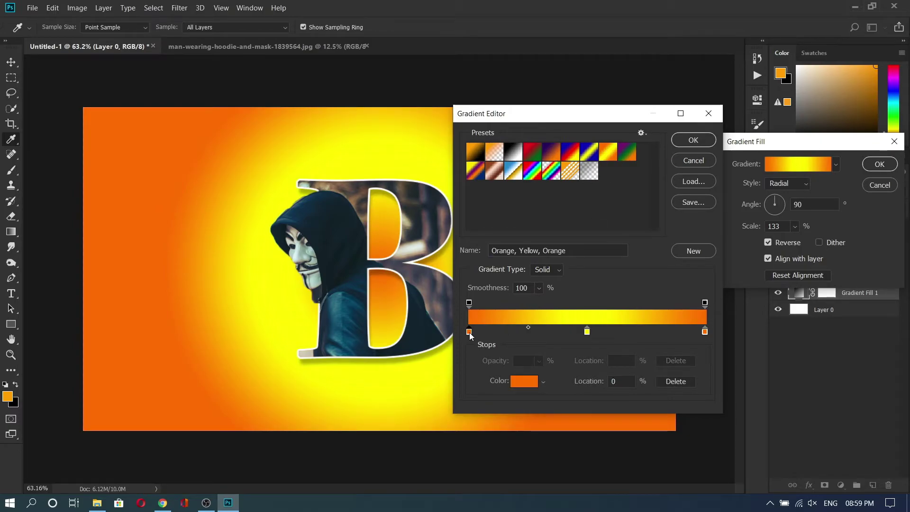
pyautogui.click(521, 381)
pyautogui.click(654, 205)
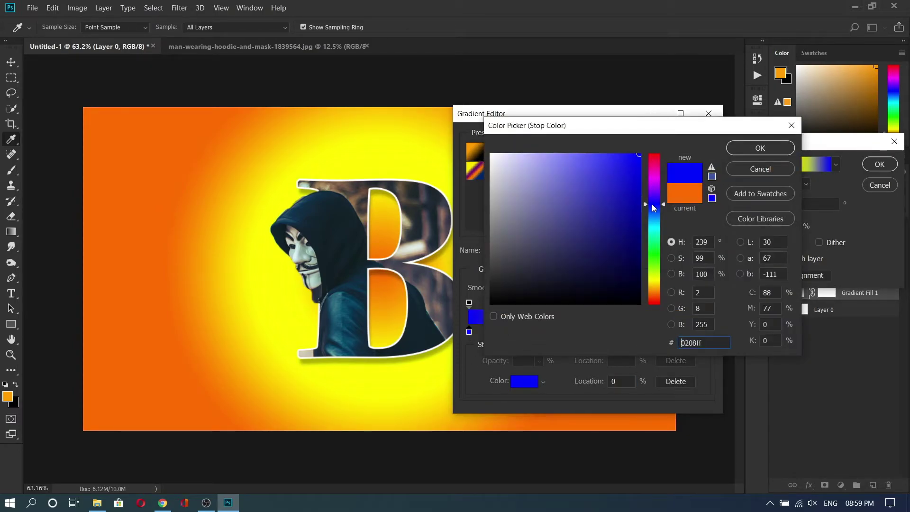
pyautogui.click(604, 173)
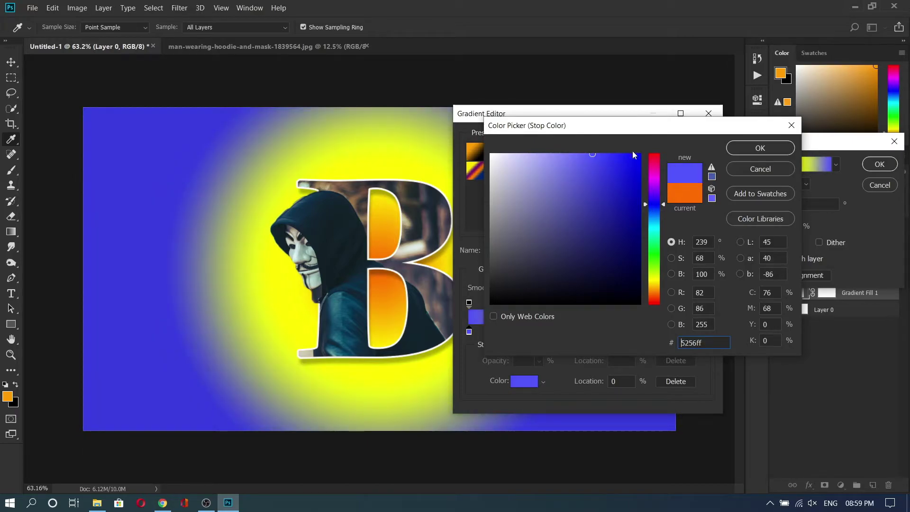
pyautogui.click(760, 147)
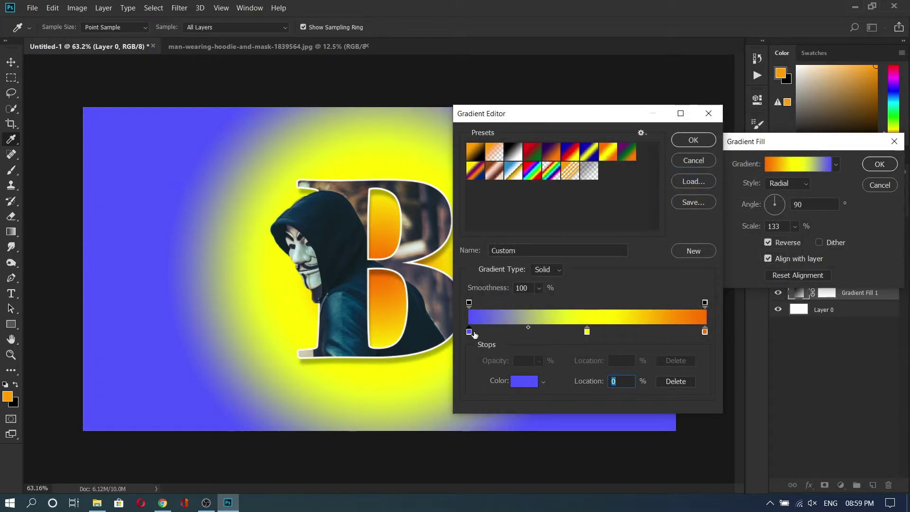
pyautogui.click(521, 381)
pyautogui.click(639, 133)
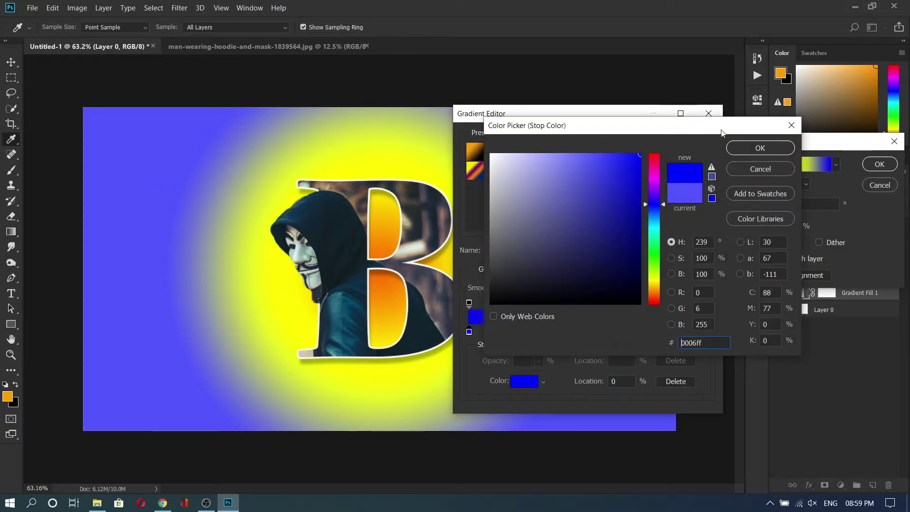
pyautogui.click(758, 146)
# Step: Set the middle stop to blue-violet and the right stop to white, then accept the gradient
pyautogui.click(587, 333)
pyautogui.click(523, 381)
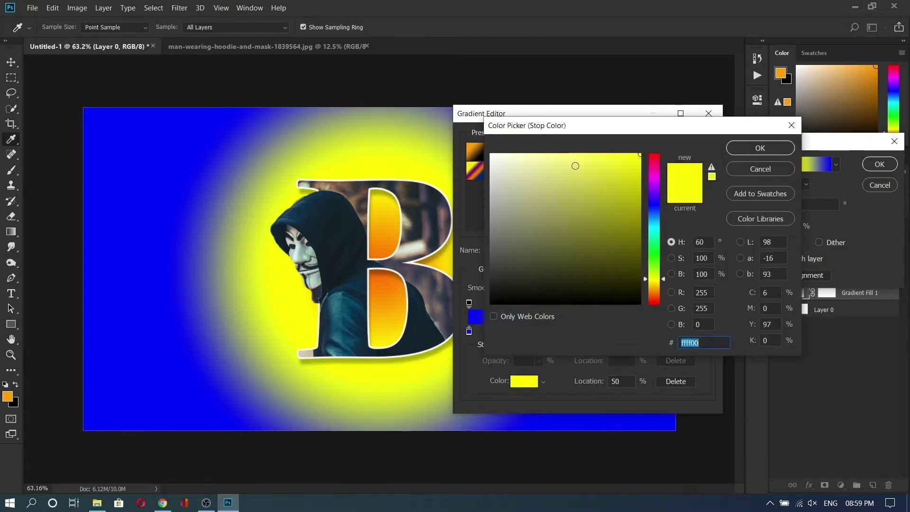
pyautogui.click(587, 161)
pyautogui.click(653, 203)
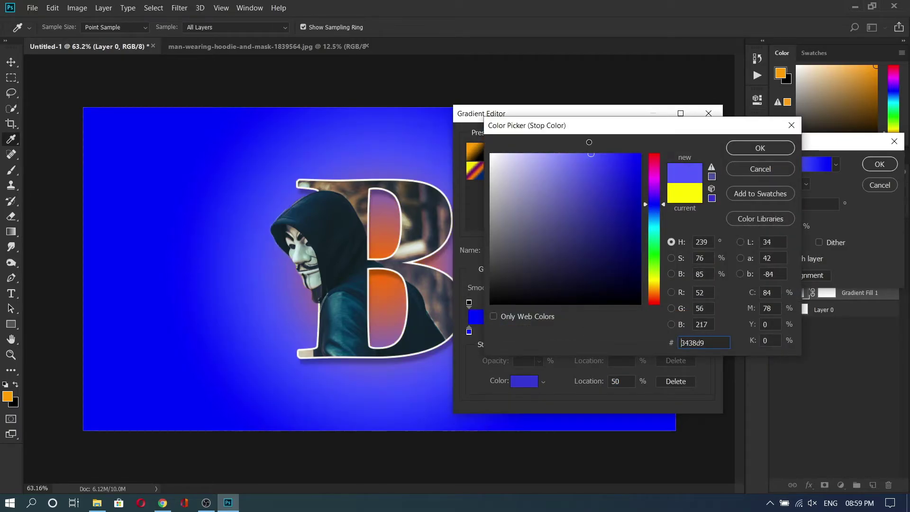
pyautogui.click(754, 149)
pyautogui.click(704, 331)
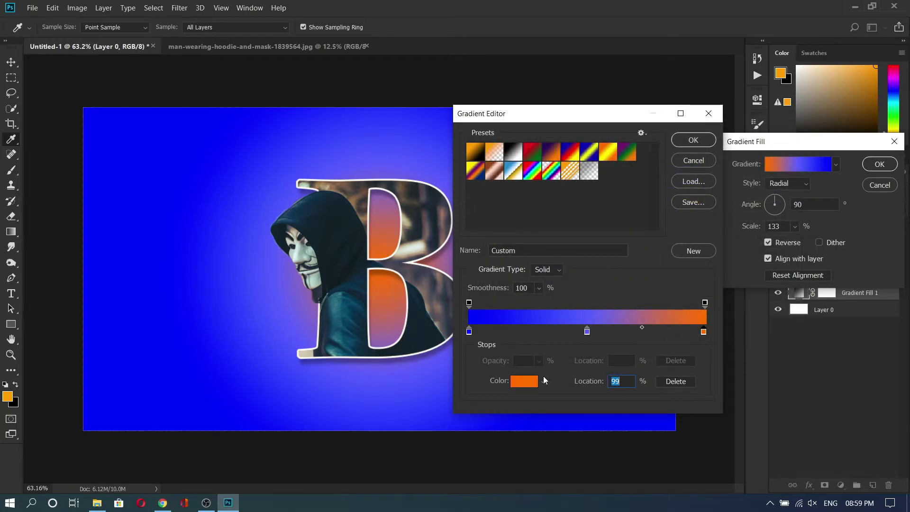
pyautogui.click(523, 381)
pyautogui.click(491, 154)
pyautogui.click(749, 147)
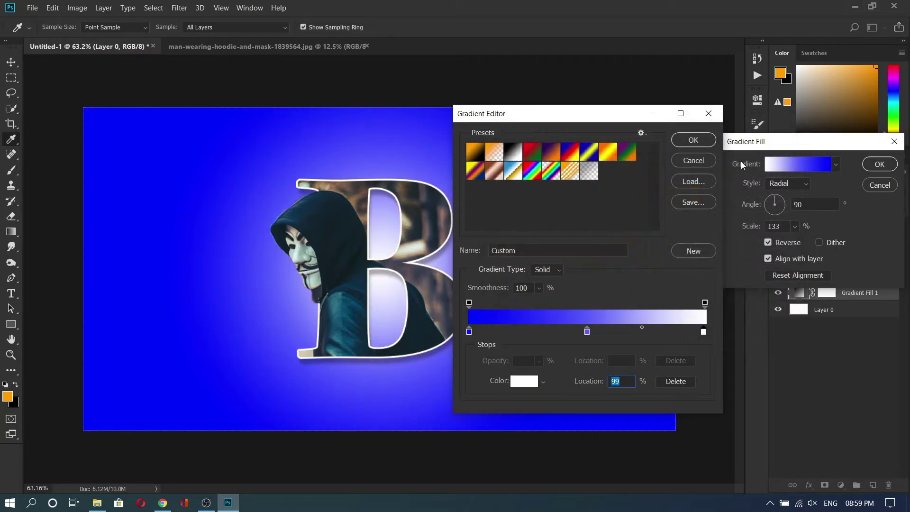
pyautogui.click(699, 138)
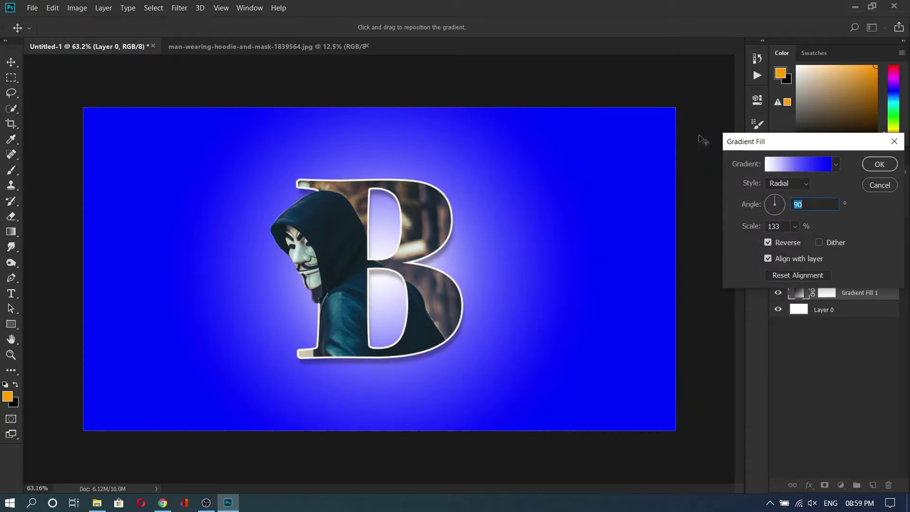
# Step: Set the gradient's left stop to a dark blue sampled from the hoodie
pyautogui.click(789, 164)
pyautogui.click(469, 332)
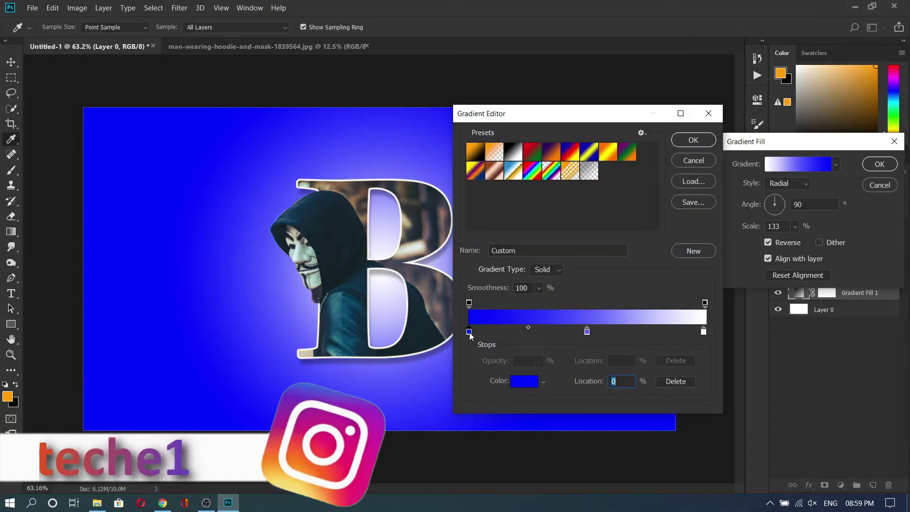
pyautogui.click(524, 380)
pyautogui.click(305, 207)
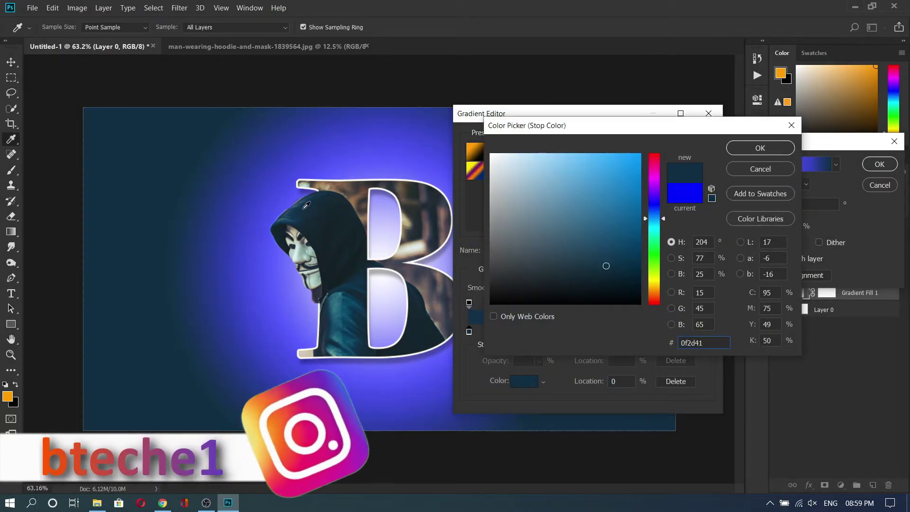
pyautogui.click(760, 148)
# Step: Set the middle stop to a teal sampled from the hoodie
pyautogui.click(587, 331)
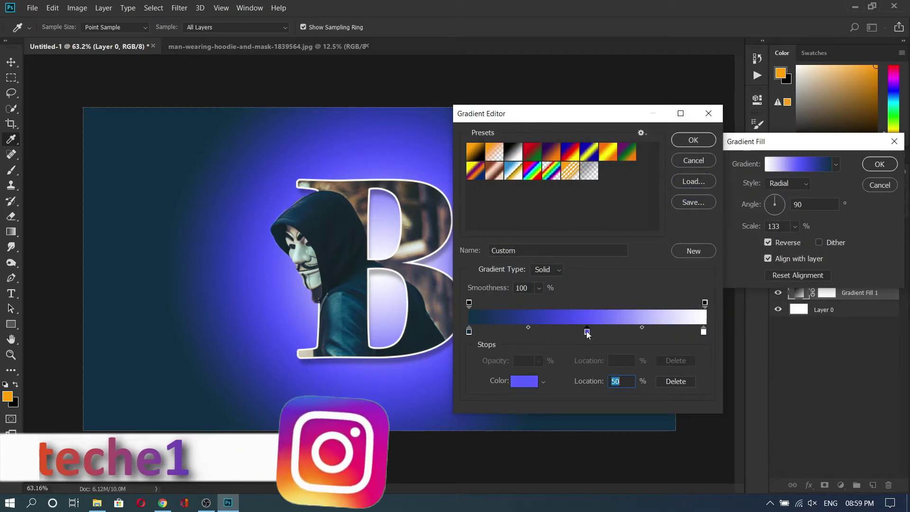
pyautogui.click(517, 379)
pyautogui.click(337, 309)
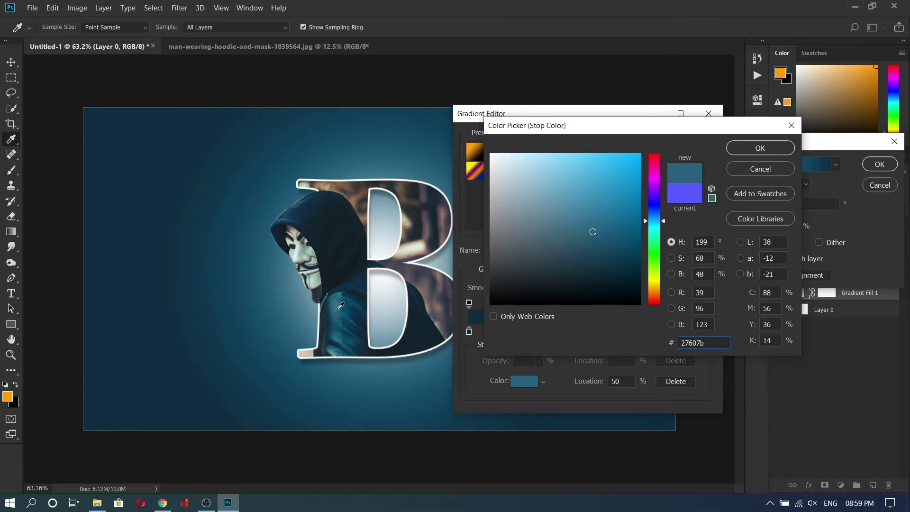
pyautogui.click(402, 183)
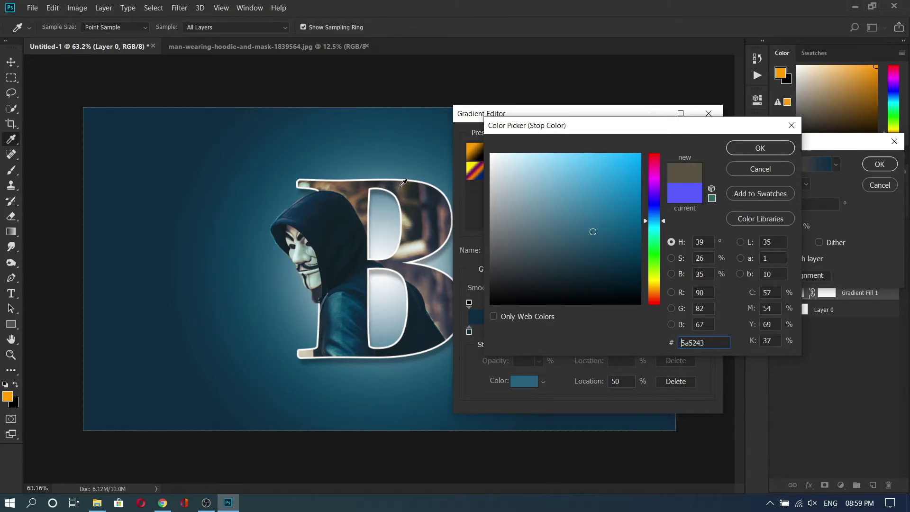
pyautogui.click(339, 301)
pyautogui.click(747, 151)
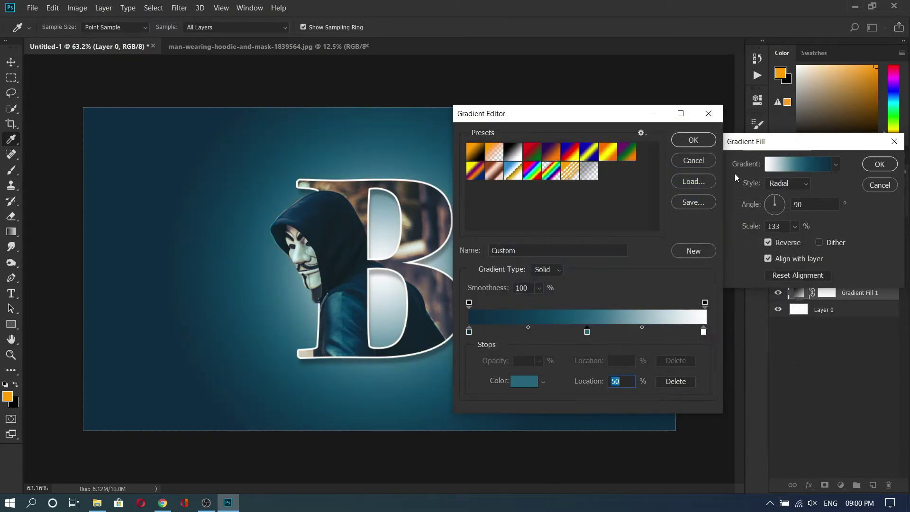
# Step: Set the right stop to a grey-green sampled from the photo and accept the gradient
pyautogui.click(703, 332)
pyautogui.click(512, 380)
pyautogui.click(416, 210)
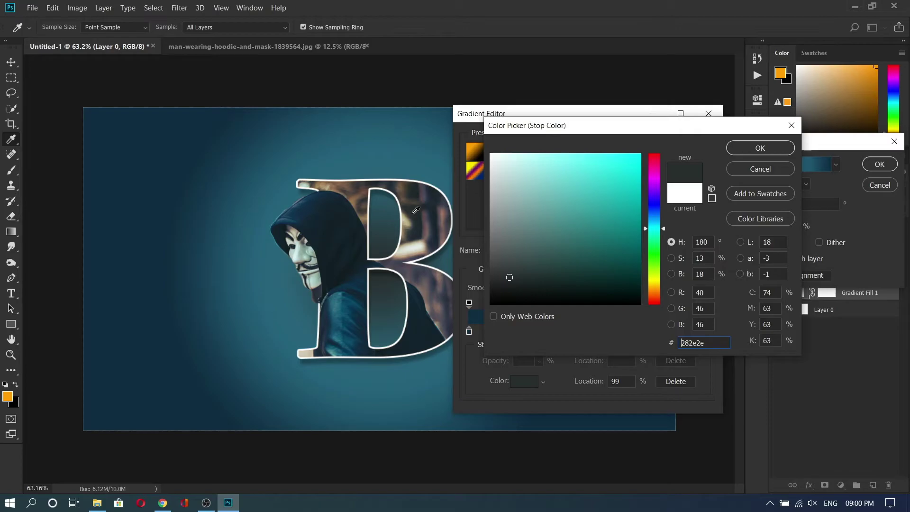
pyautogui.click(302, 353)
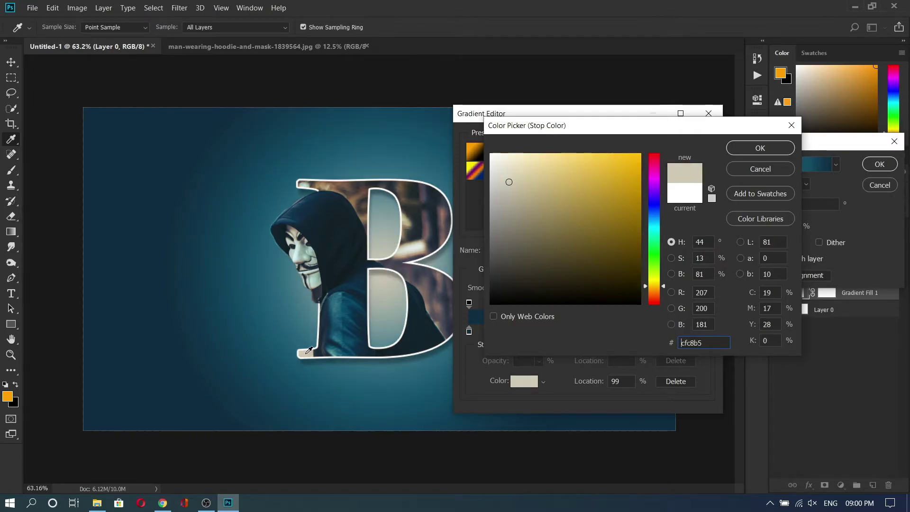
pyautogui.click(304, 260)
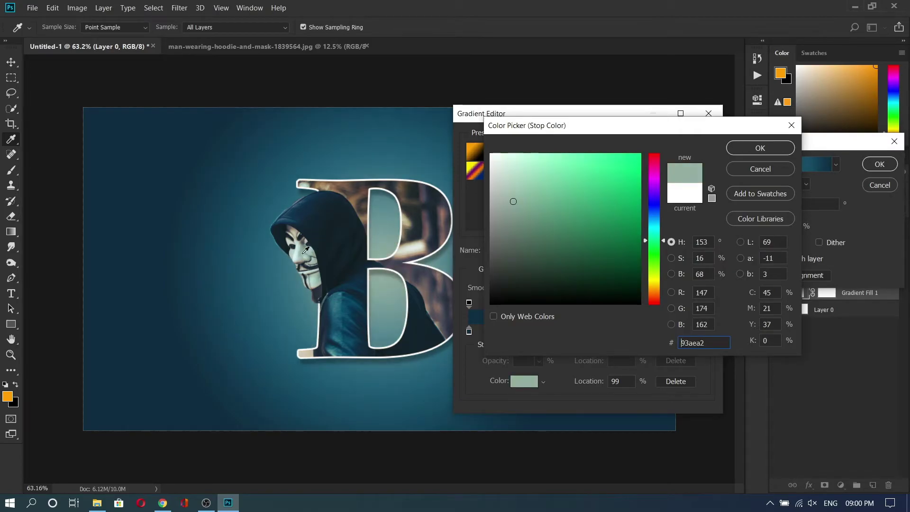
pyautogui.click(750, 147)
pyautogui.click(693, 140)
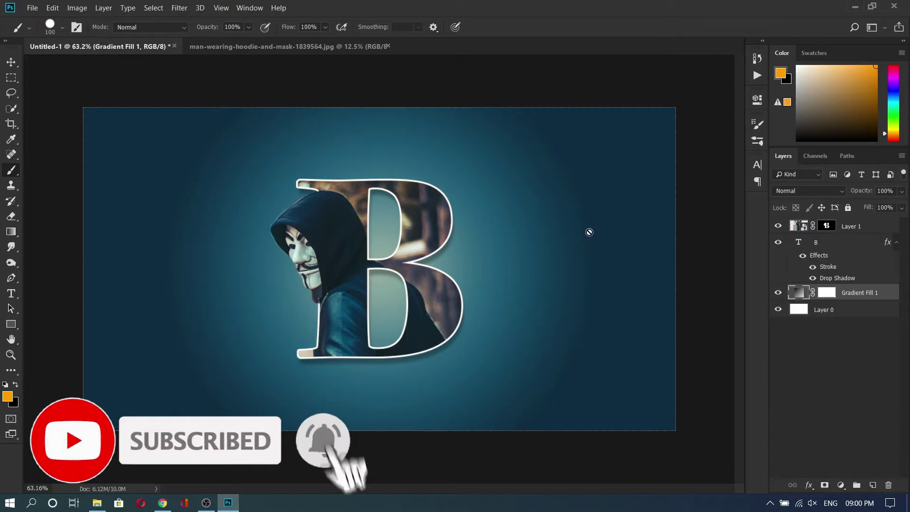
# Step: Add a Brightness/Contrast adjustment above Layer 1 with brightness -10 and contrast 42
pyautogui.click(848, 227)
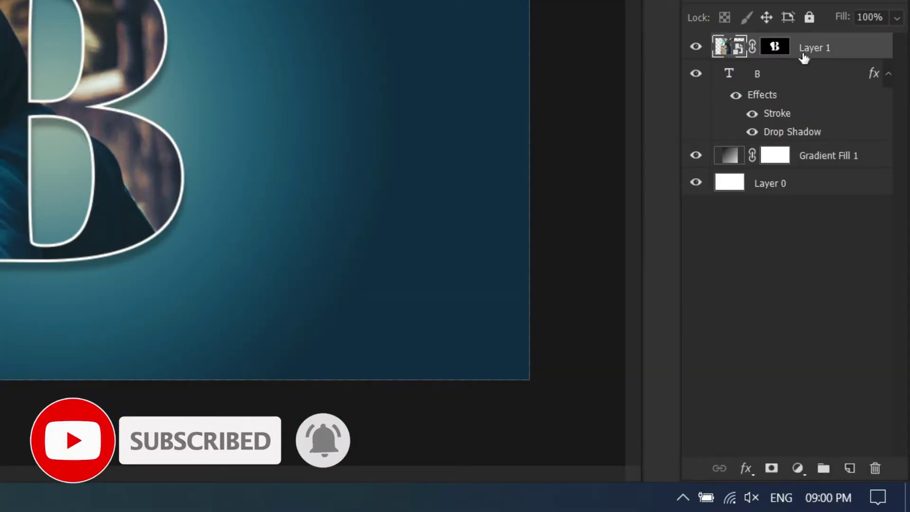
pyautogui.click(798, 468)
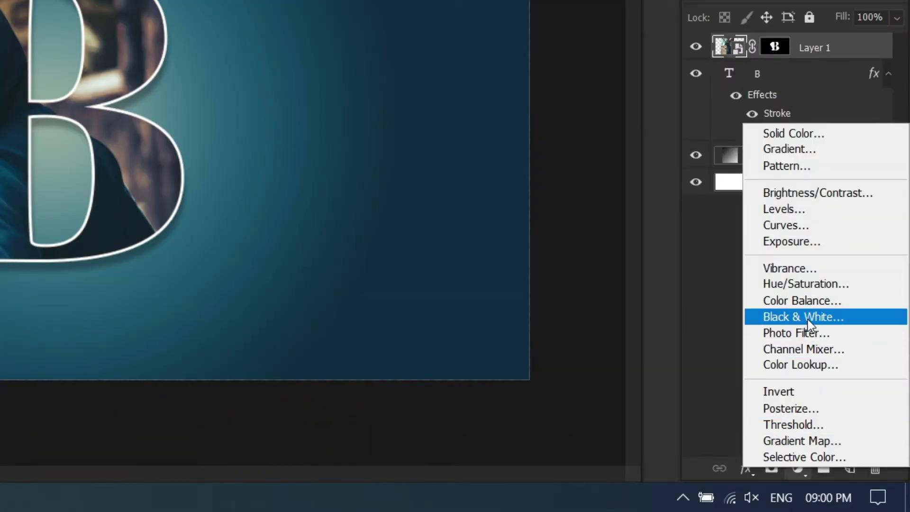
pyautogui.click(822, 197)
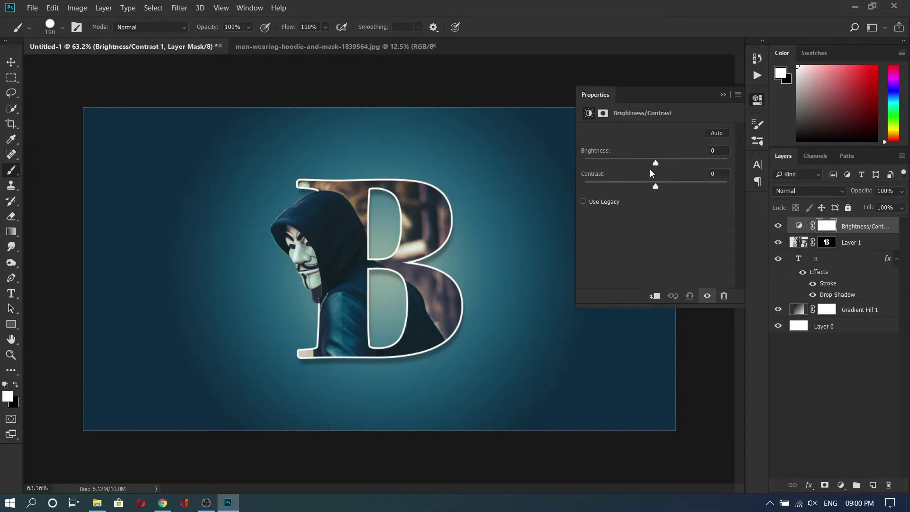
pyautogui.moveTo(654, 163); pyautogui.dragTo(685, 185)
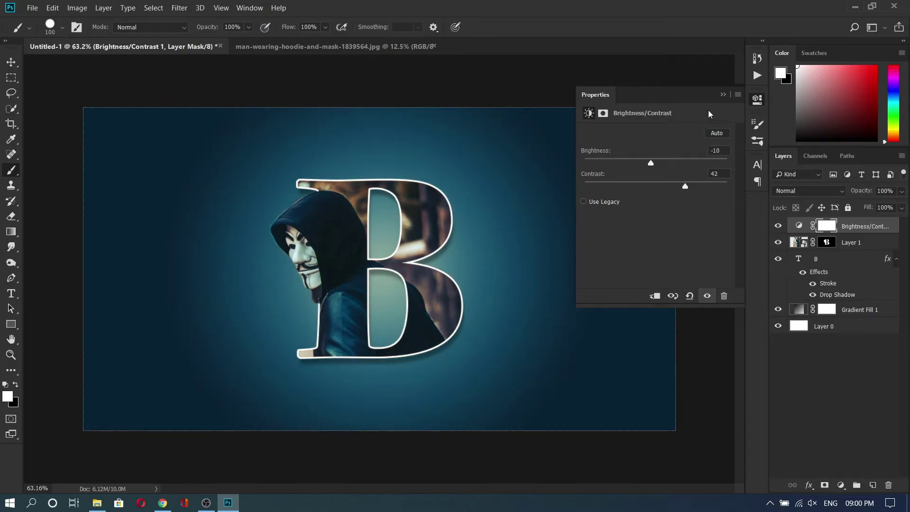
pyautogui.click(723, 95)
# Step: Create a 60 pt text layer near the top-left reading 'Letter'
pyautogui.press('v')
pyautogui.press('t')
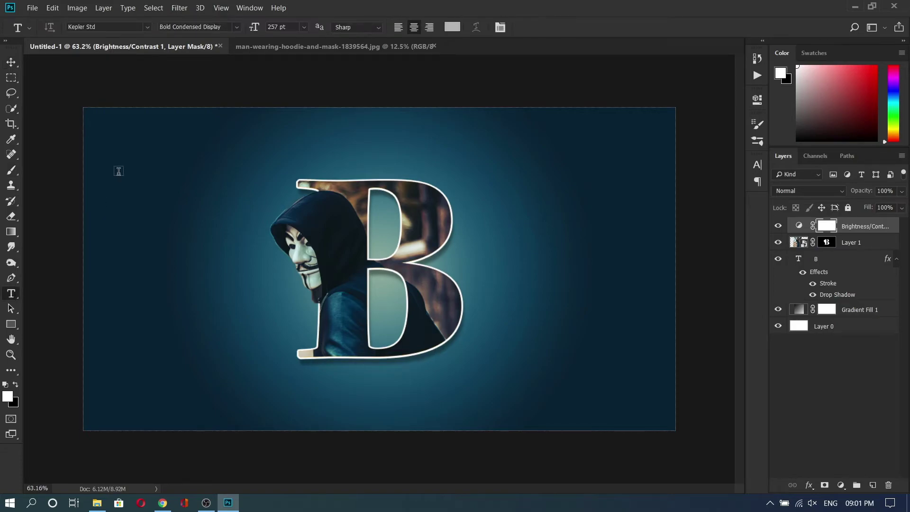
pyautogui.click(304, 27)
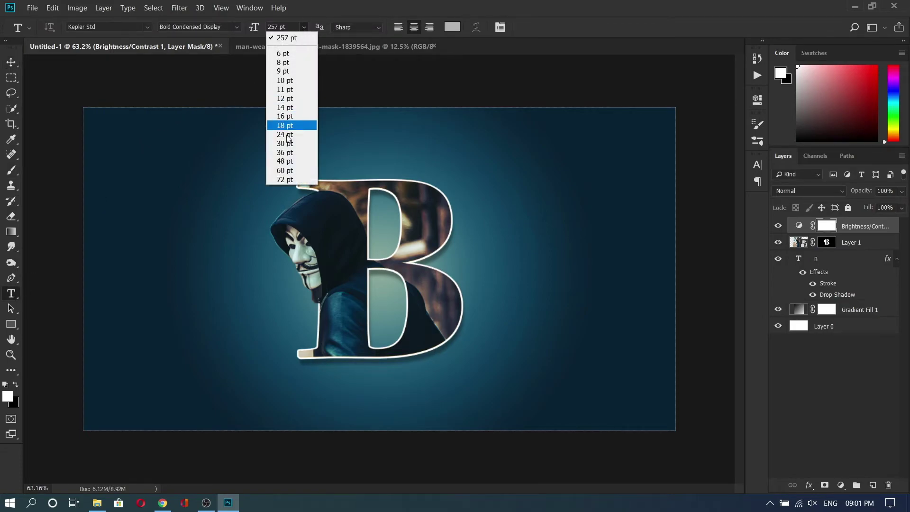
pyautogui.click(284, 170)
pyautogui.click(116, 133)
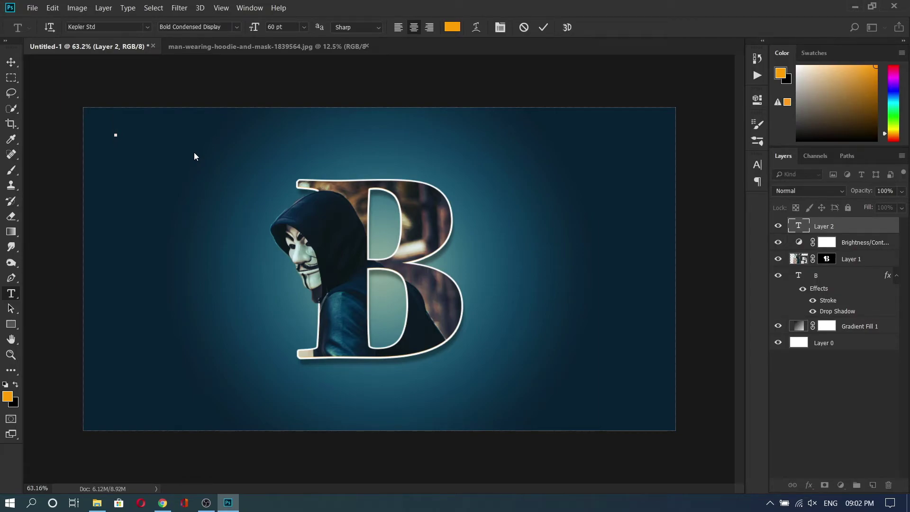
pyautogui.write('1')
pyautogui.press('BackSpace')
pyautogui.write('L')
pyautogui.write('etter')
# Step: Colour the 'Letter' text white (ffffff), commit it, and move it to top centre
pyautogui.doubleClick(136, 127)
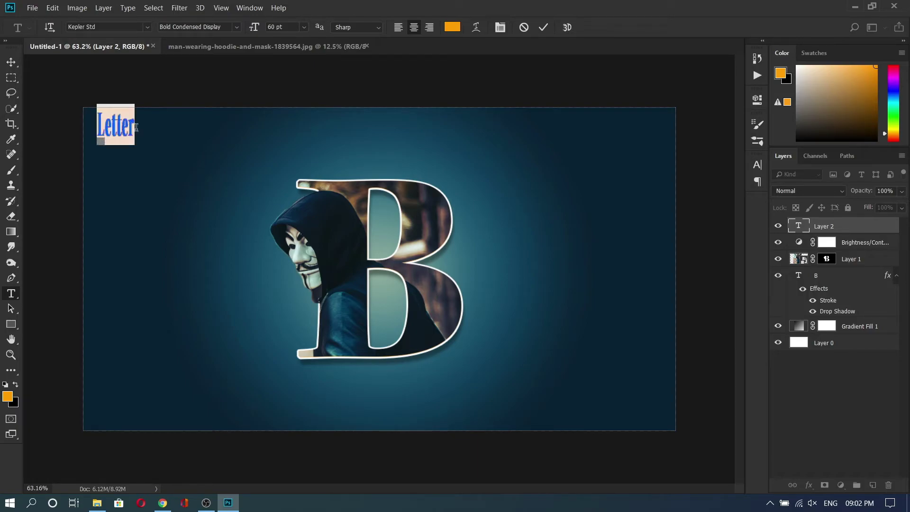
pyautogui.click(452, 27)
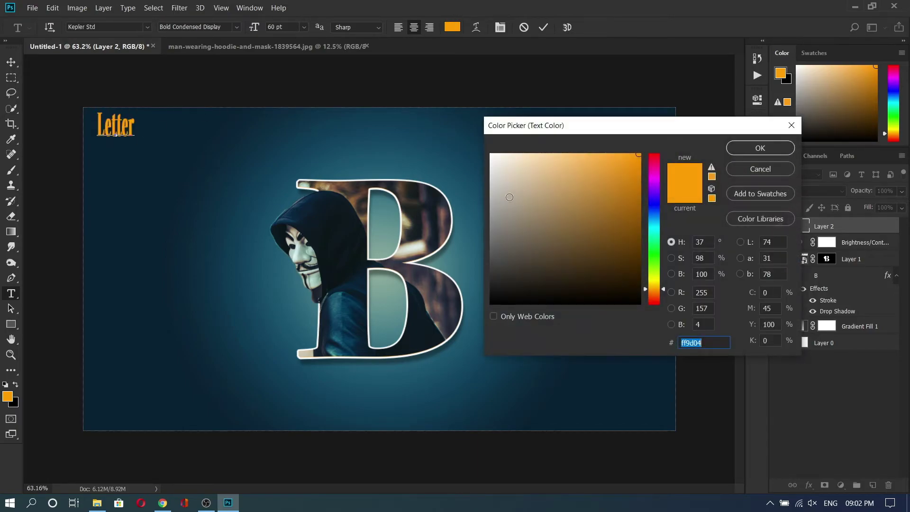
pyautogui.write('ffffff')
pyautogui.click(741, 149)
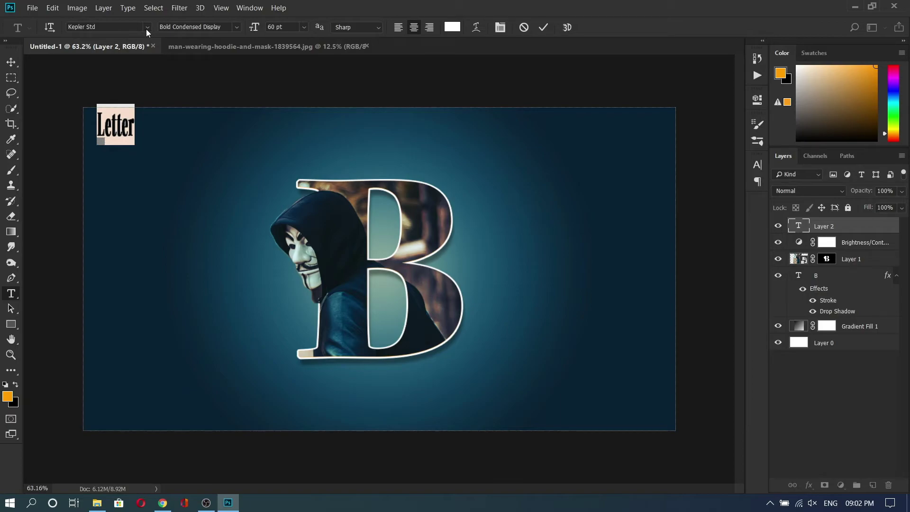
pyautogui.click(11, 62)
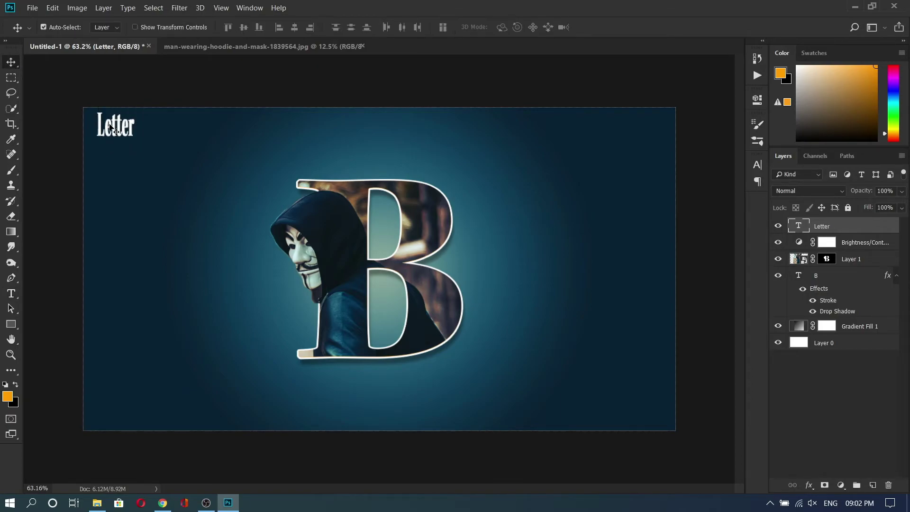
pyautogui.moveTo(110, 126); pyautogui.dragTo(378, 137)
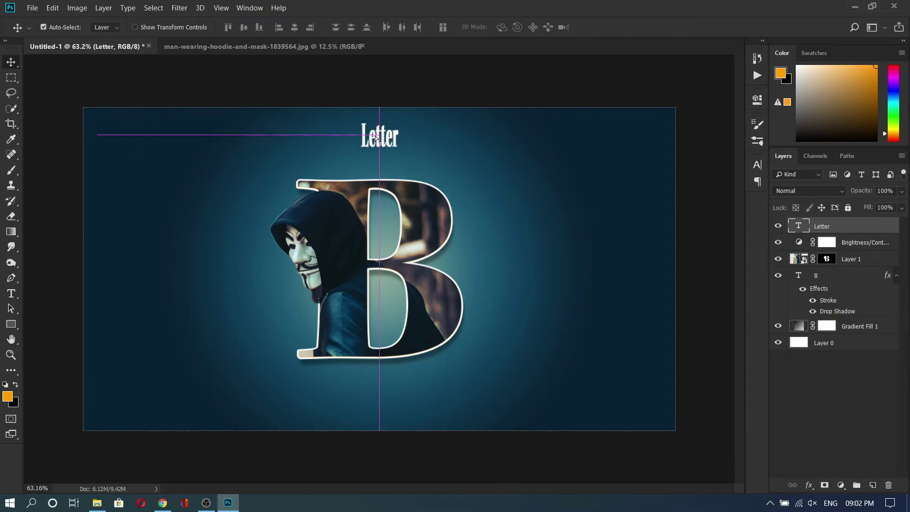
# Step: Set the Letter caption's tracking to 1120 and turn off Faux Bold
pyautogui.doubleClick(804, 230)
pyautogui.click(758, 164)
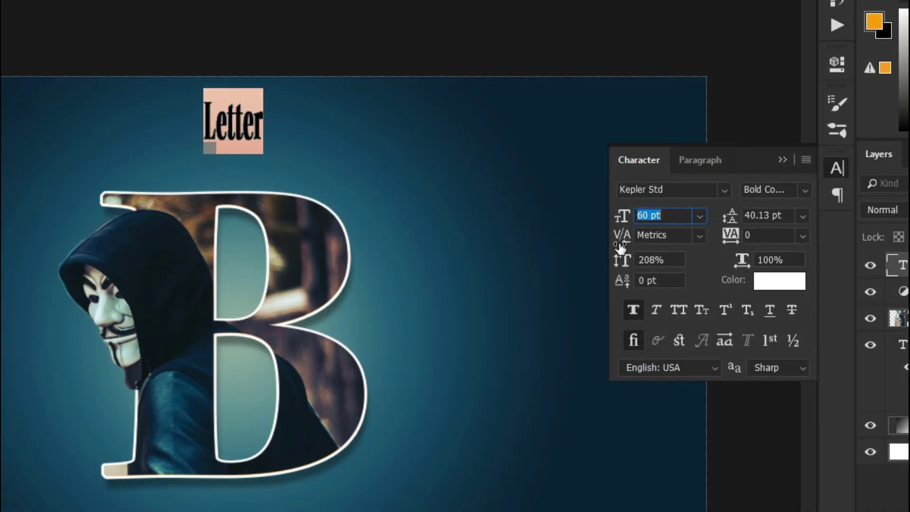
pyautogui.moveTo(730, 235); pyautogui.dragTo(761, 239)
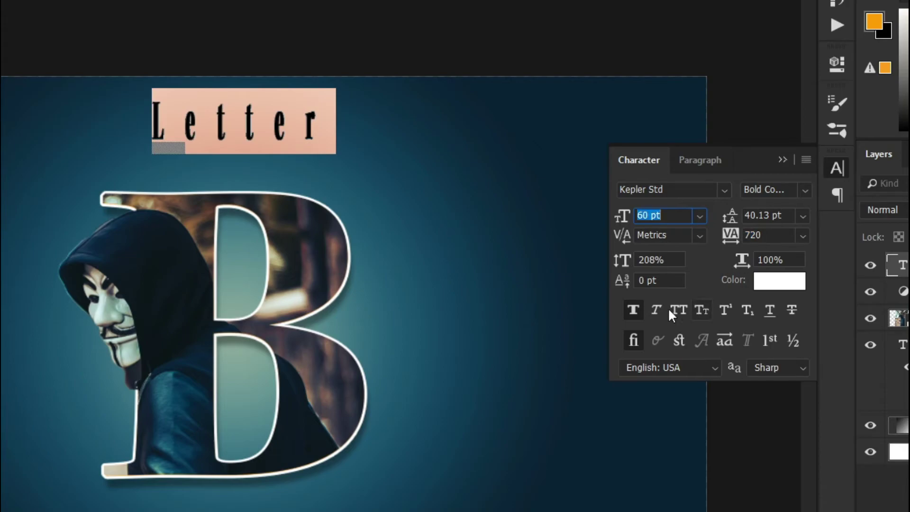
pyautogui.click(631, 309)
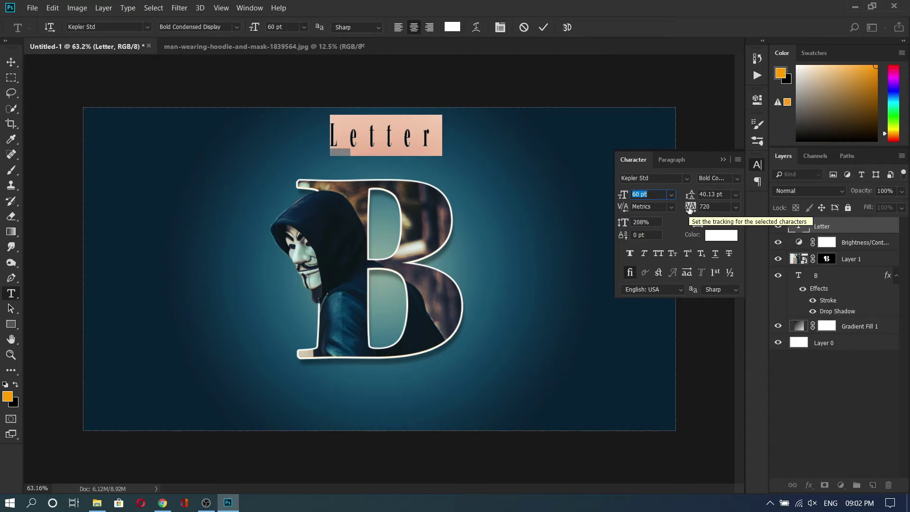
pyautogui.moveTo(690, 209); pyautogui.dragTo(701, 211)
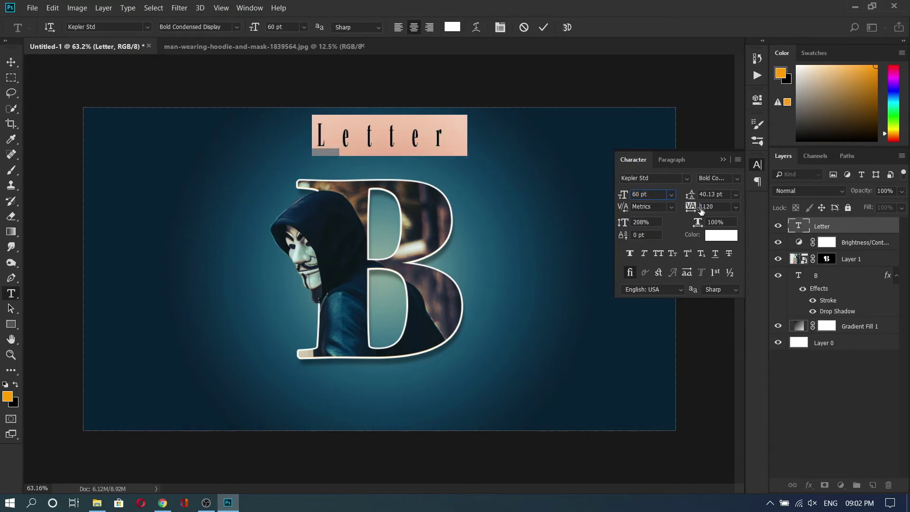
pyautogui.press('Return')
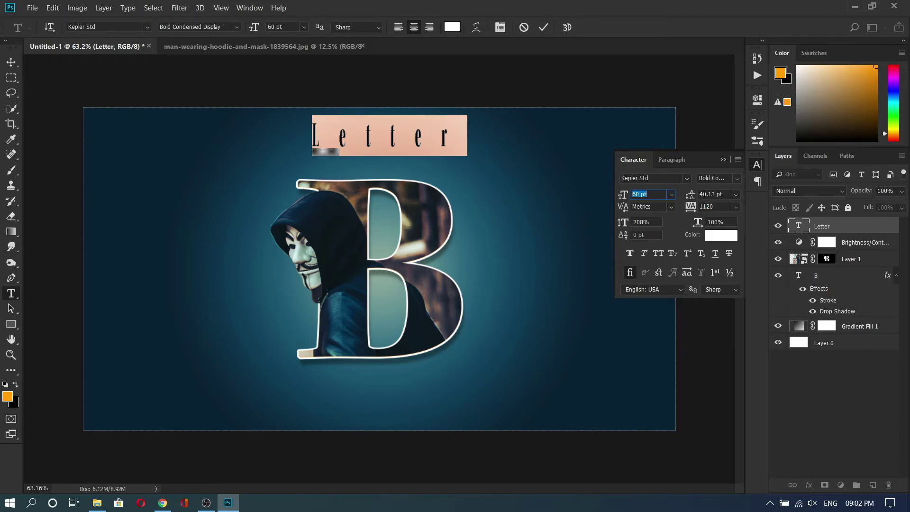
pyautogui.click(723, 160)
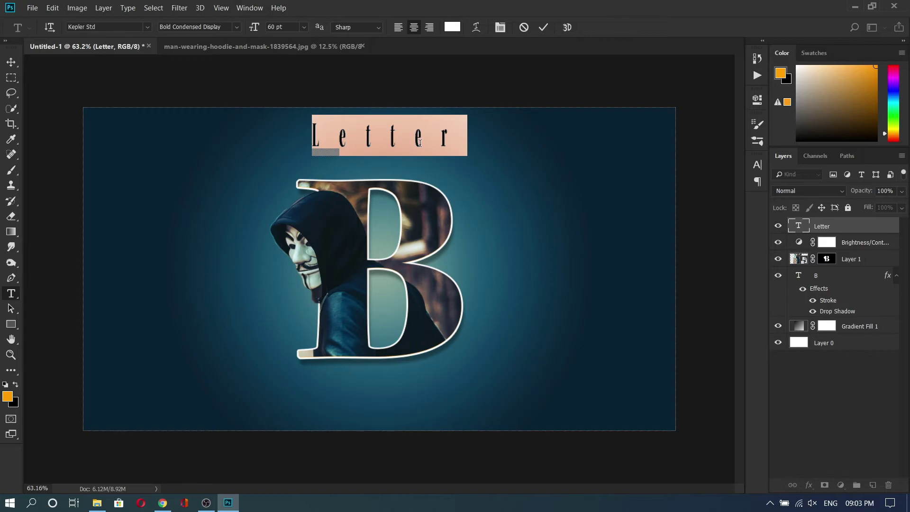
# Step: Retype the caption as 'LETTER', centre it just above the B, and start Free Transform
pyautogui.write('L')
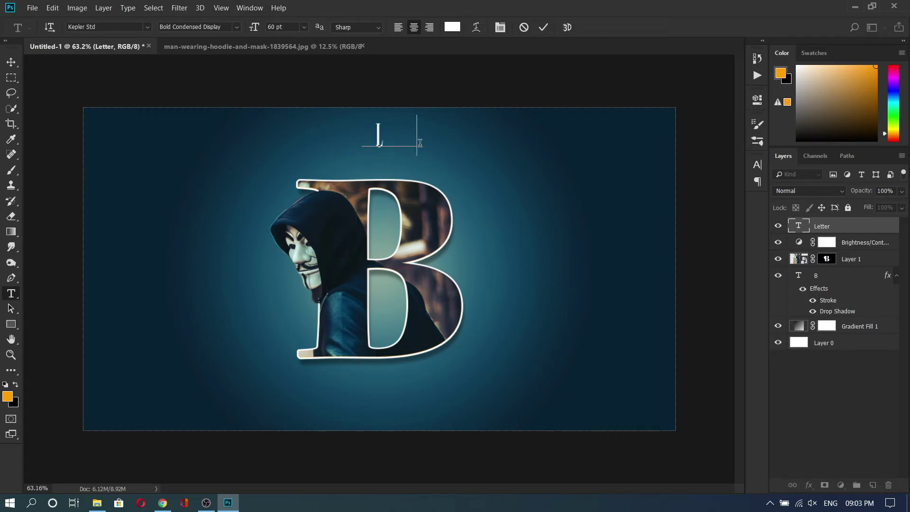
pyautogui.write('ETTER')
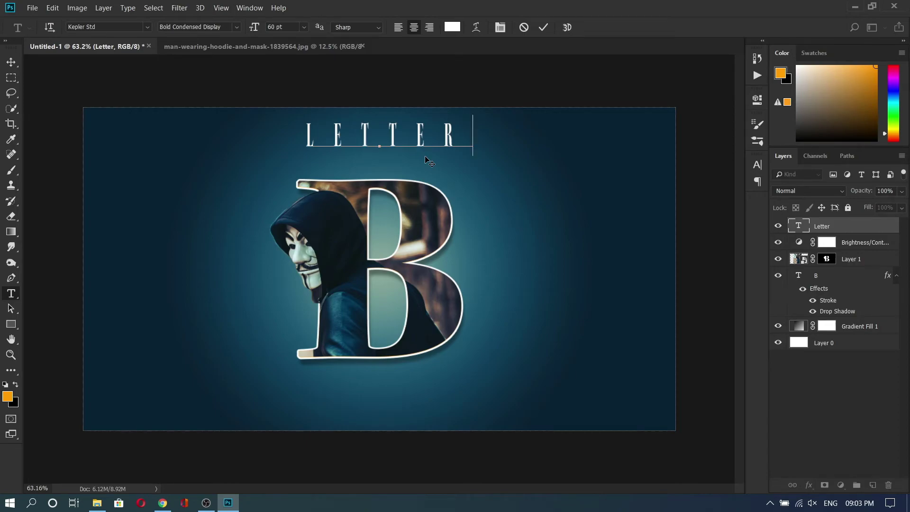
pyautogui.click(10, 64)
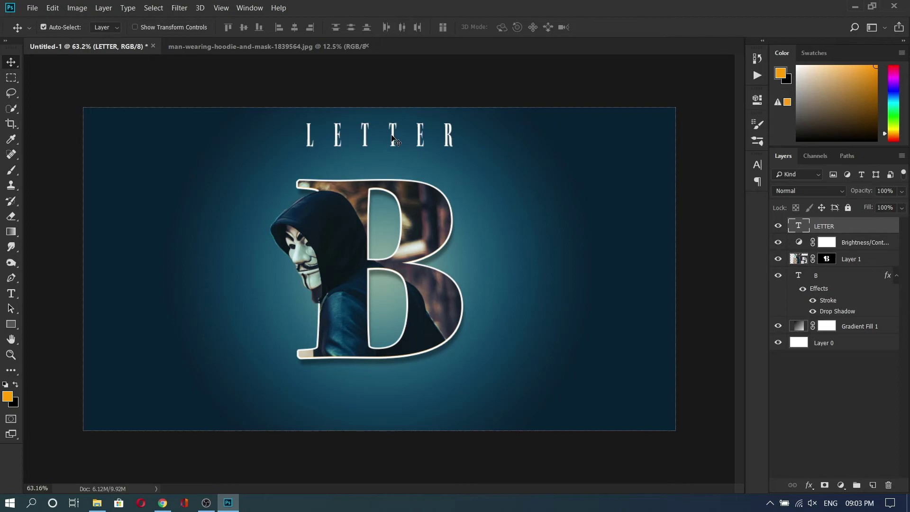
pyautogui.moveTo(392, 137); pyautogui.dragTo(378, 153)
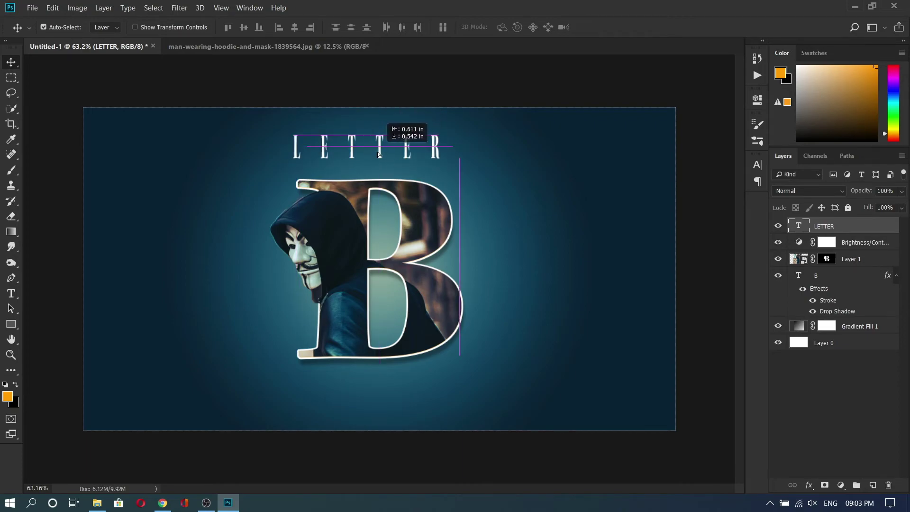
pyautogui.moveTo(378, 154); pyautogui.dragTo(382, 153)
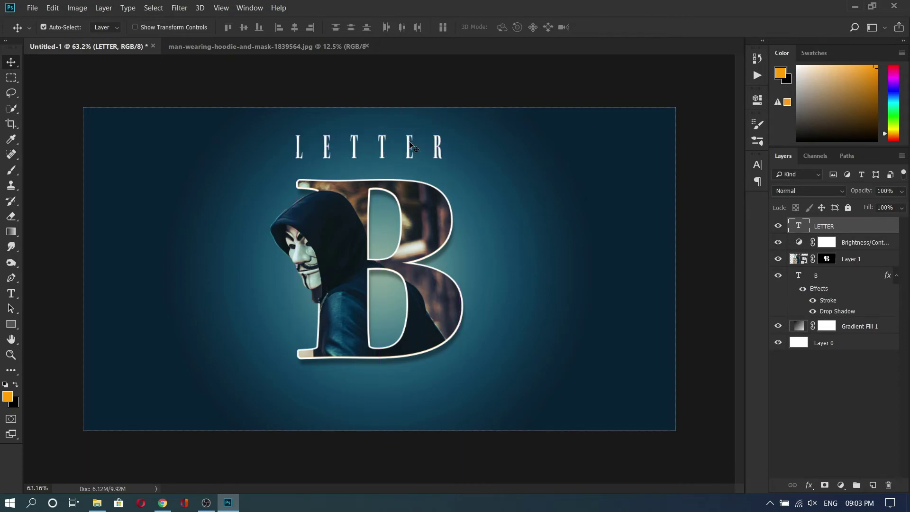
pyautogui.hotkey('ctrl', 't')
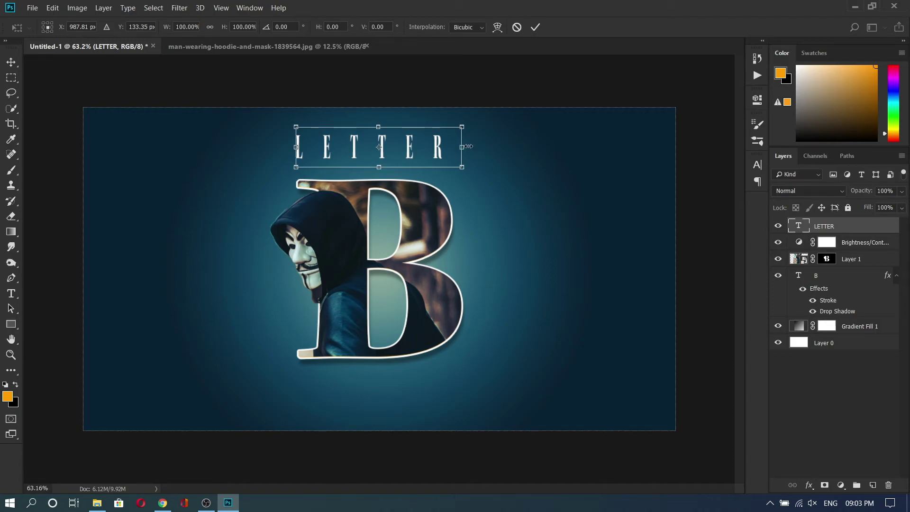
# Step: Stretch the LETTER caption wider, recentre it, and commit the transform
pyautogui.moveTo(464, 148); pyautogui.dragTo(524, 154)
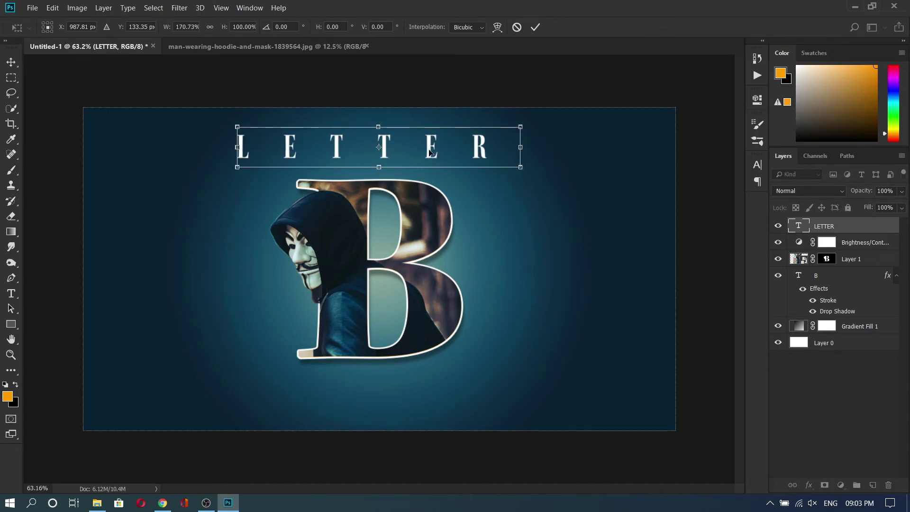
pyautogui.moveTo(430, 150); pyautogui.dragTo(434, 153)
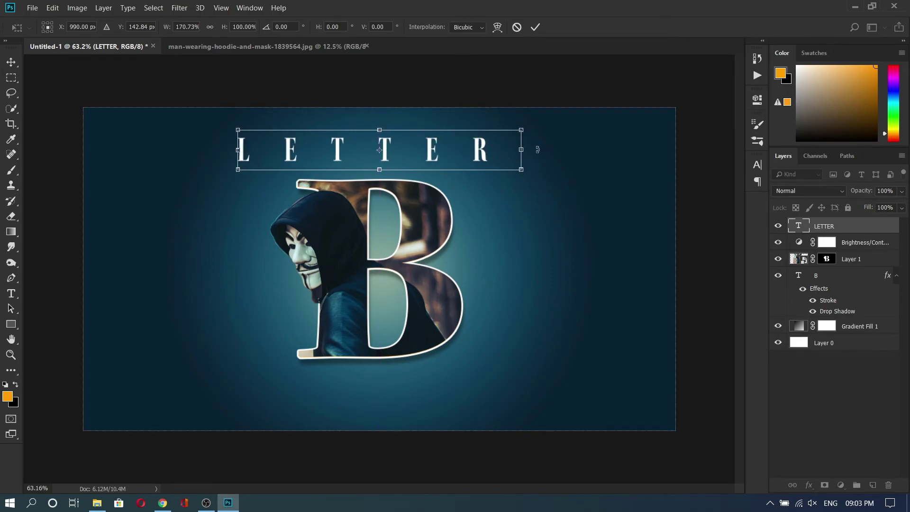
pyautogui.press('Return')
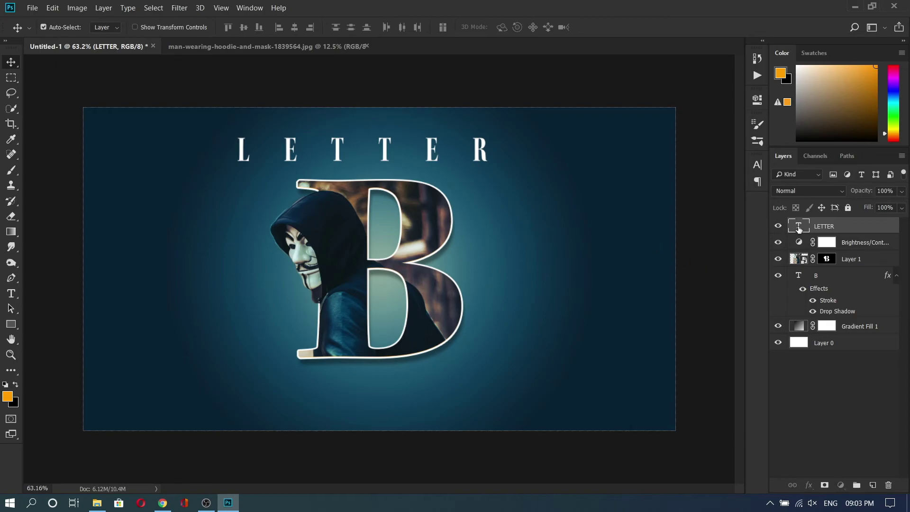
# Step: Retype the caption's final letter as a capital R and recentre it above the B
pyautogui.doubleClick(798, 226)
pyautogui.click(518, 152)
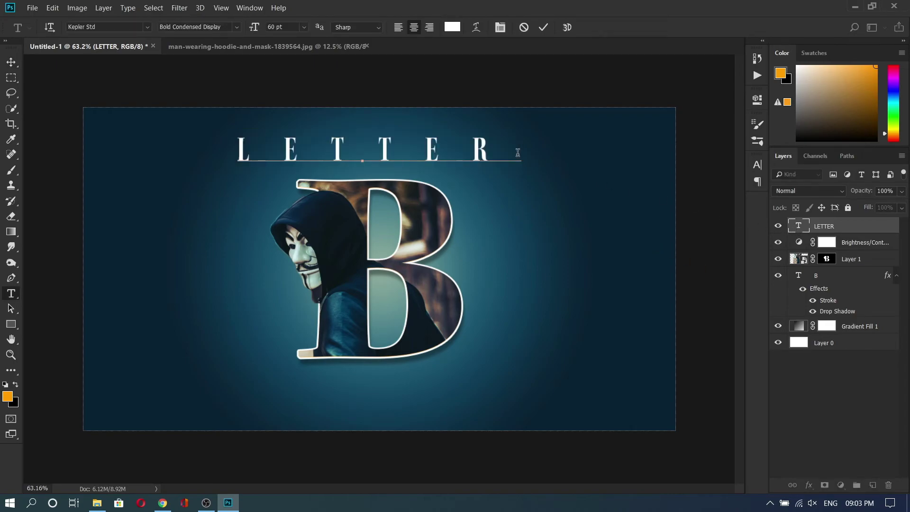
pyautogui.press('BackSpace')
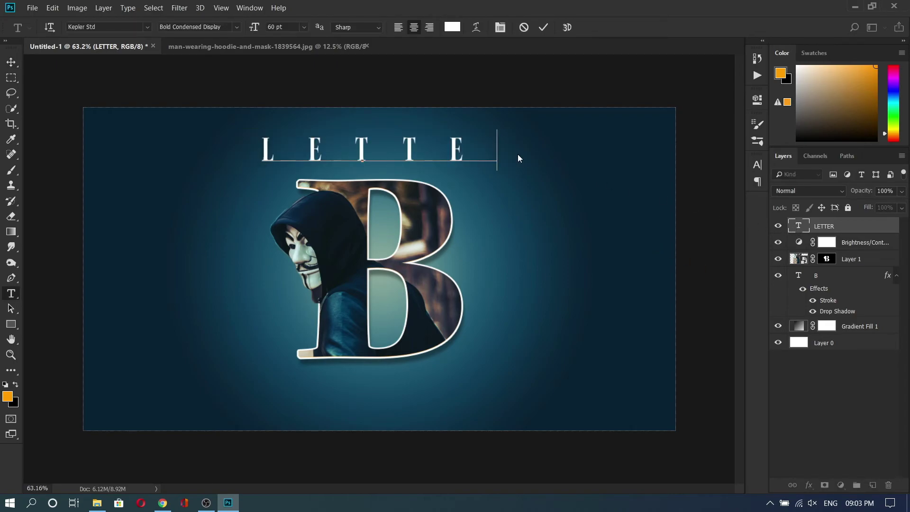
pyautogui.write('r')
pyautogui.press('BackSpace')
pyautogui.write('R')
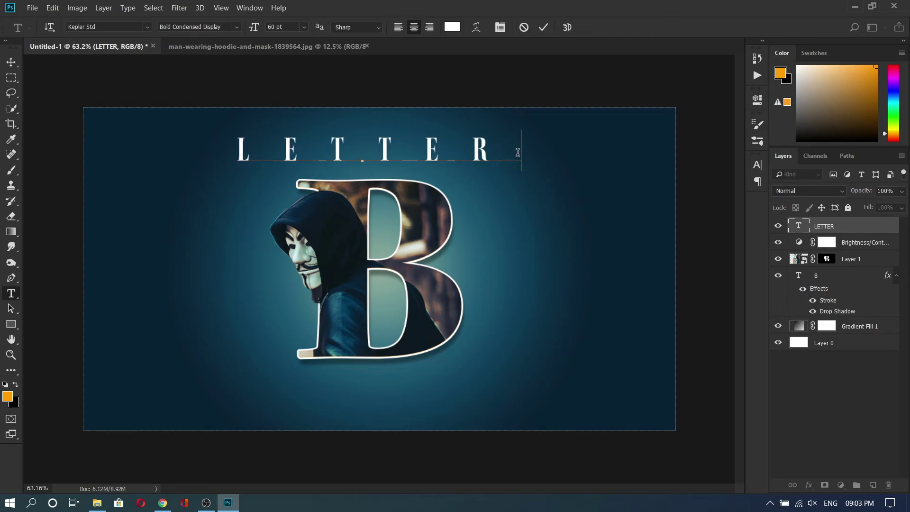
pyautogui.click(11, 62)
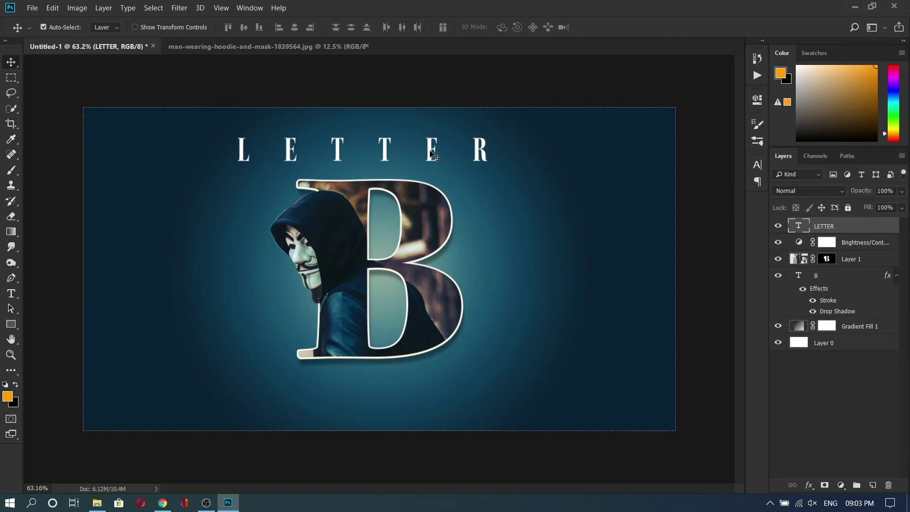
pyautogui.moveTo(430, 151); pyautogui.dragTo(440, 150)
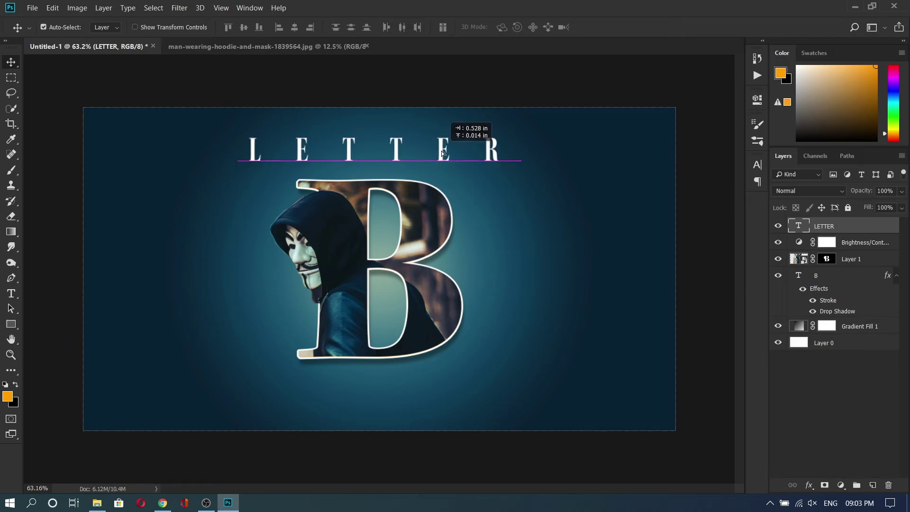
pyautogui.moveTo(440, 151); pyautogui.dragTo(434, 153)
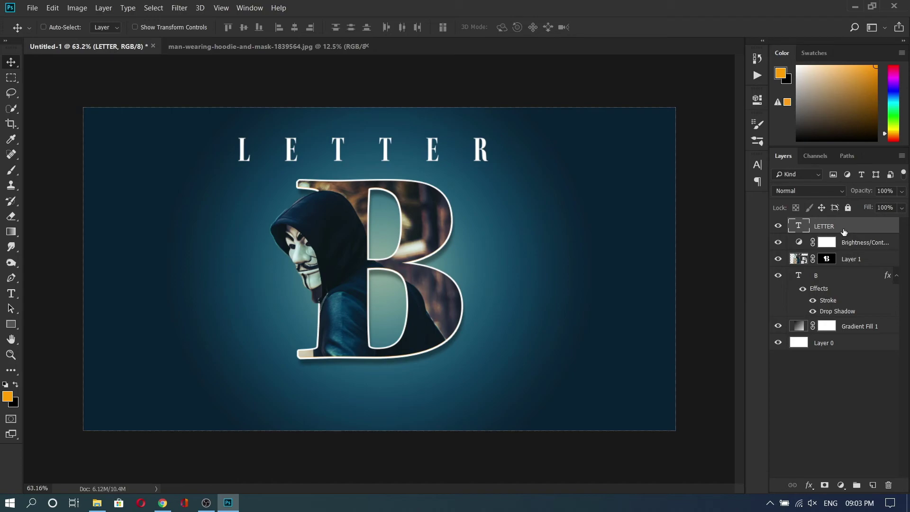
# Step: Duplicate the LETTER caption below the B, retype it as 'PORTRAIT', and centre it
pyautogui.hotkey('ctrl', 'j')
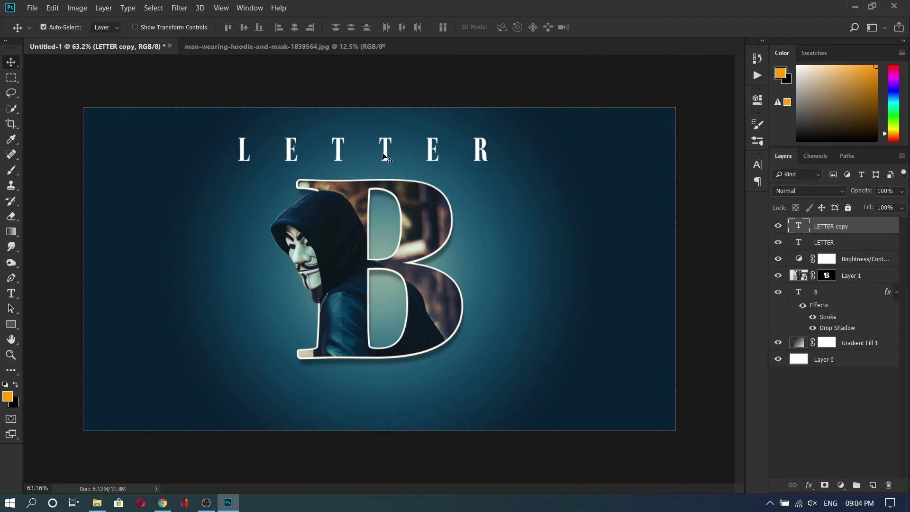
pyautogui.moveTo(387, 158); pyautogui.dragTo(384, 385)
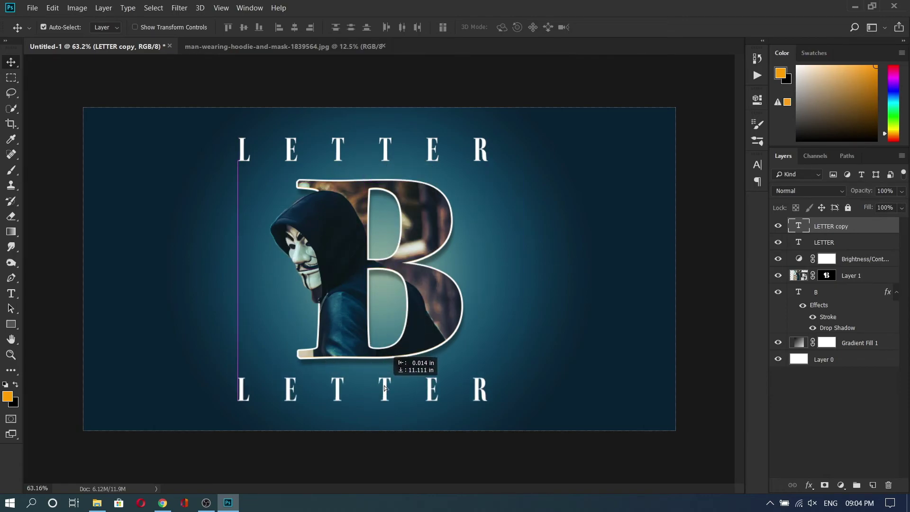
pyautogui.doubleClick(799, 225)
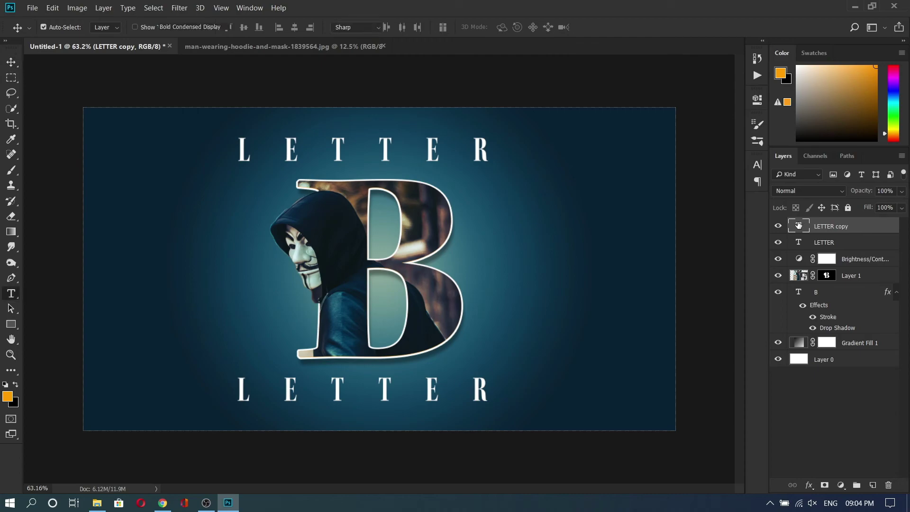
pyautogui.write('PO')
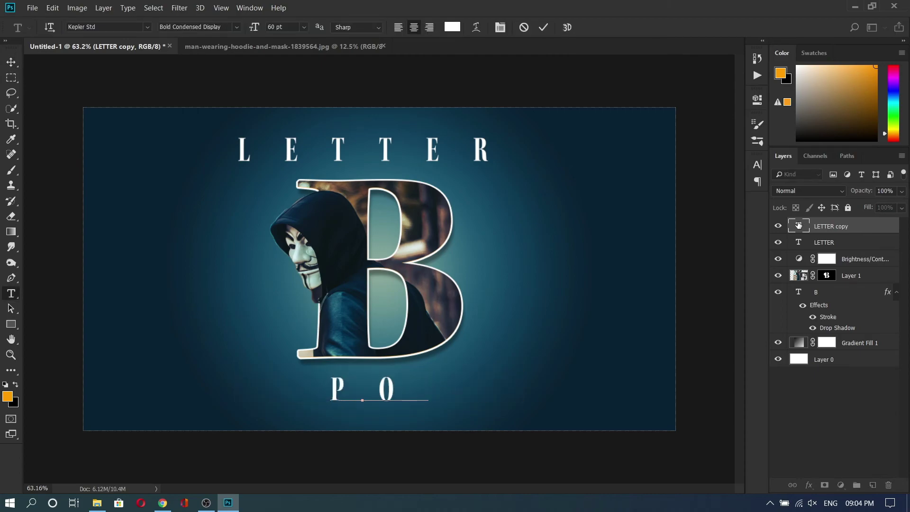
pyautogui.write('RTRAIT')
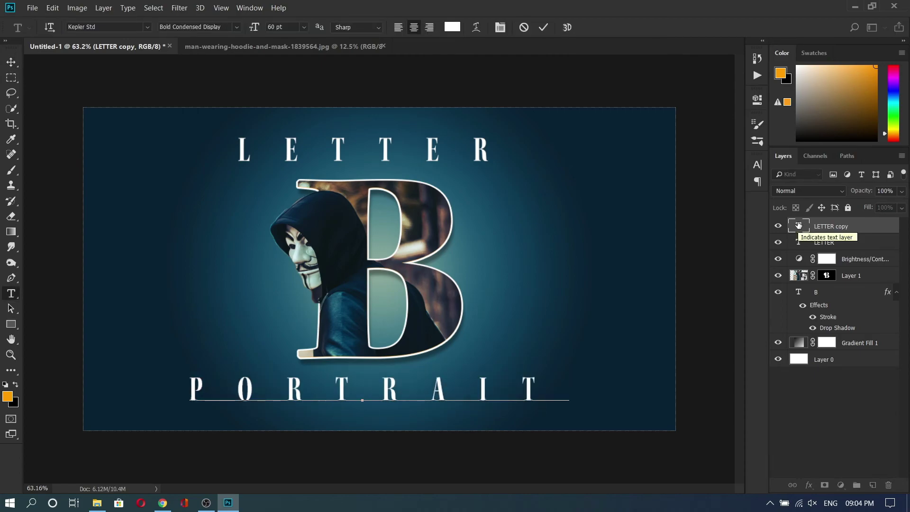
pyautogui.click(11, 62)
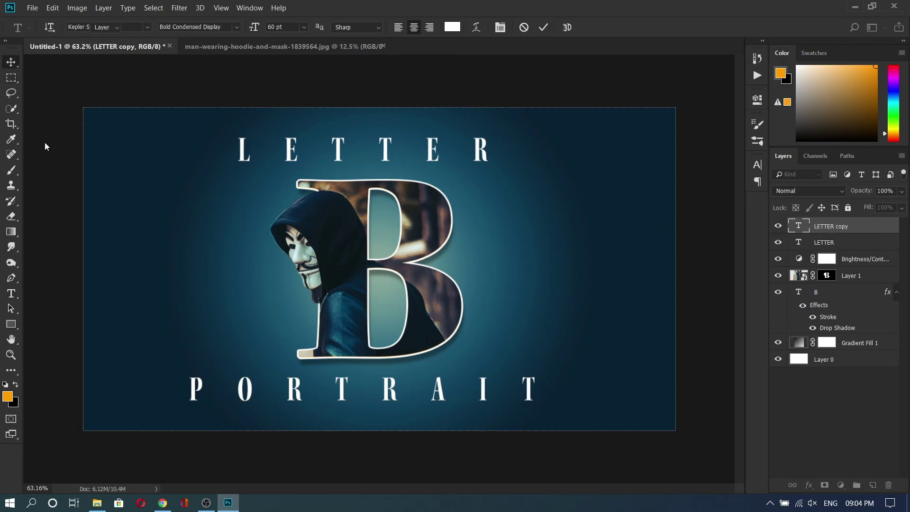
pyautogui.moveTo(391, 392); pyautogui.dragTo(397, 388)
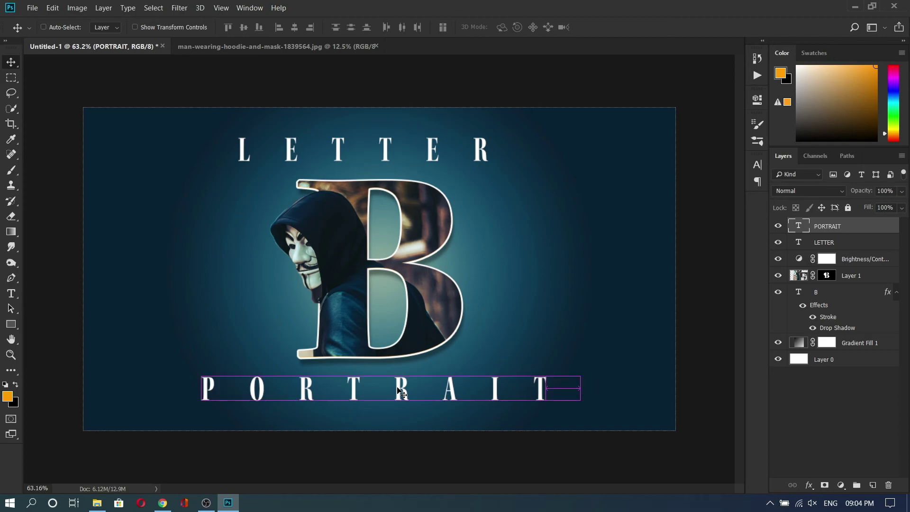
# Step: Squash both the PORTRAIT and LETTER captions to 57.92% height
pyautogui.hotkey('ctrl', 't')
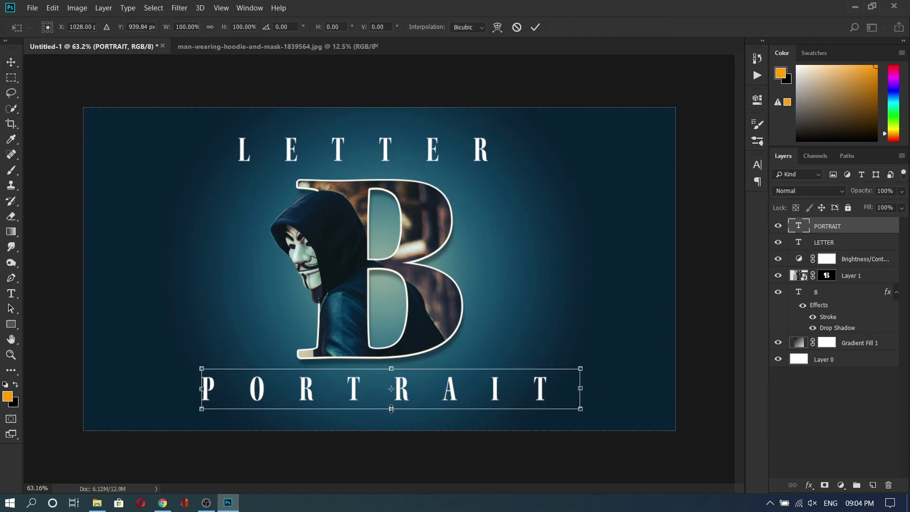
pyautogui.moveTo(391, 408); pyautogui.dragTo(392, 399)
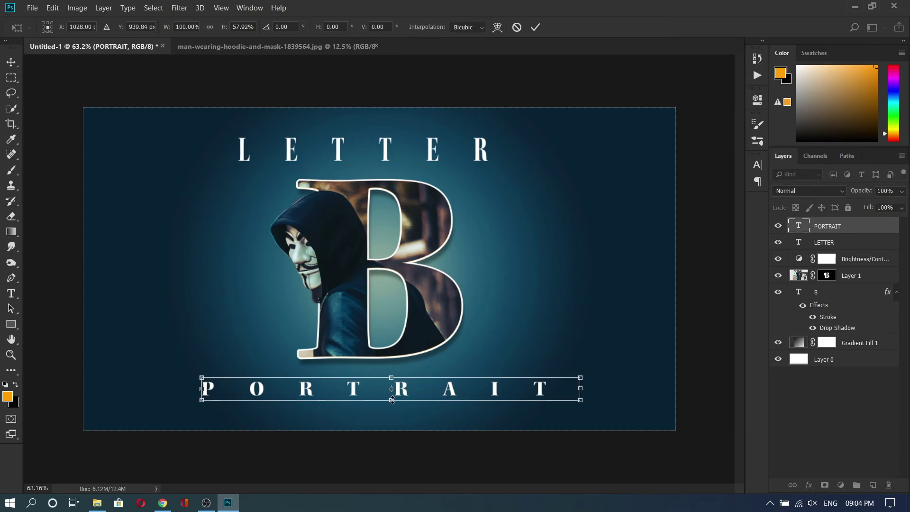
pyautogui.press('Return')
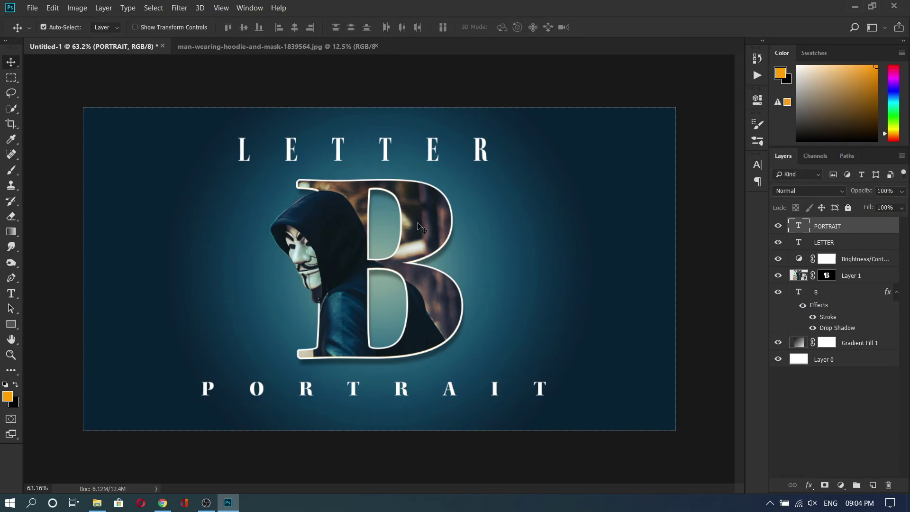
pyautogui.click(385, 158)
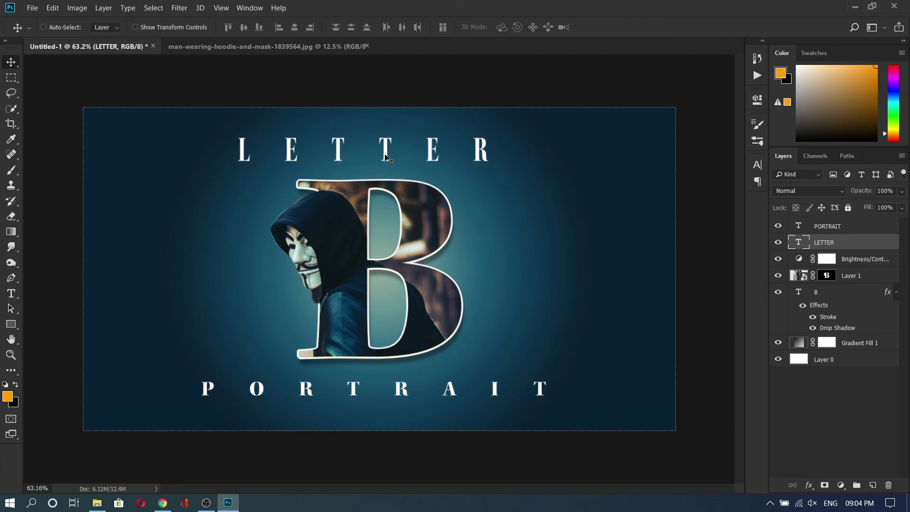
pyautogui.hotkey('ctrl', 't')
pyautogui.moveTo(380, 169); pyautogui.dragTo(379, 161)
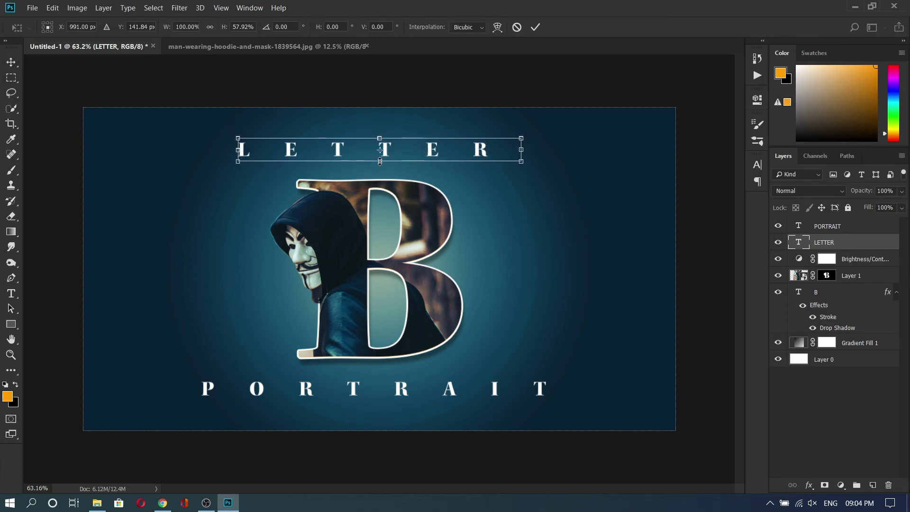
pyautogui.press('Return')
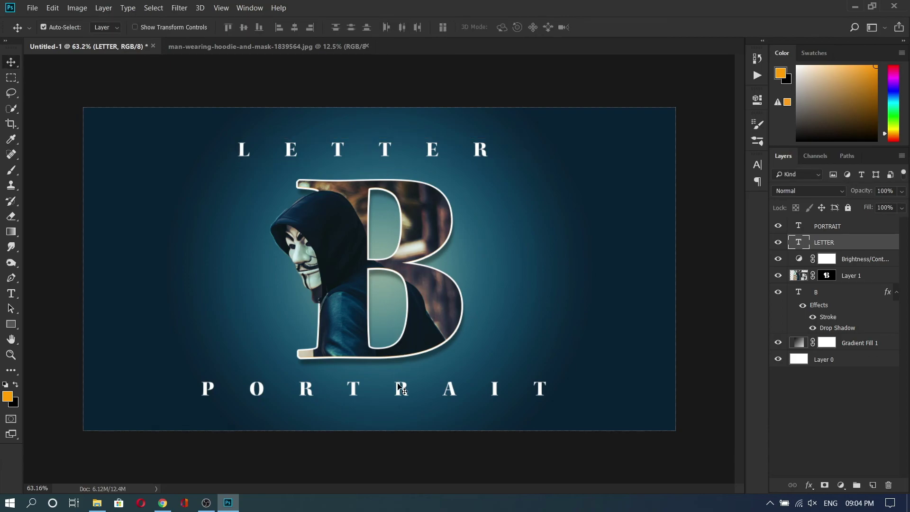
pyautogui.click(398, 385)
# Step: Reduce the PORTRAIT caption's tracking from 1100 to 920 in the Character panel
pyautogui.click(757, 165)
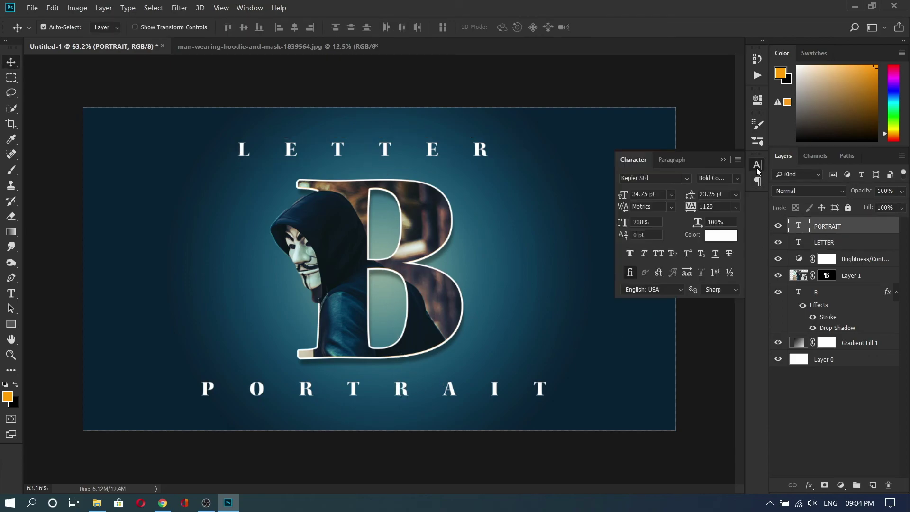
pyautogui.moveTo(688, 209); pyautogui.dragTo(683, 207)
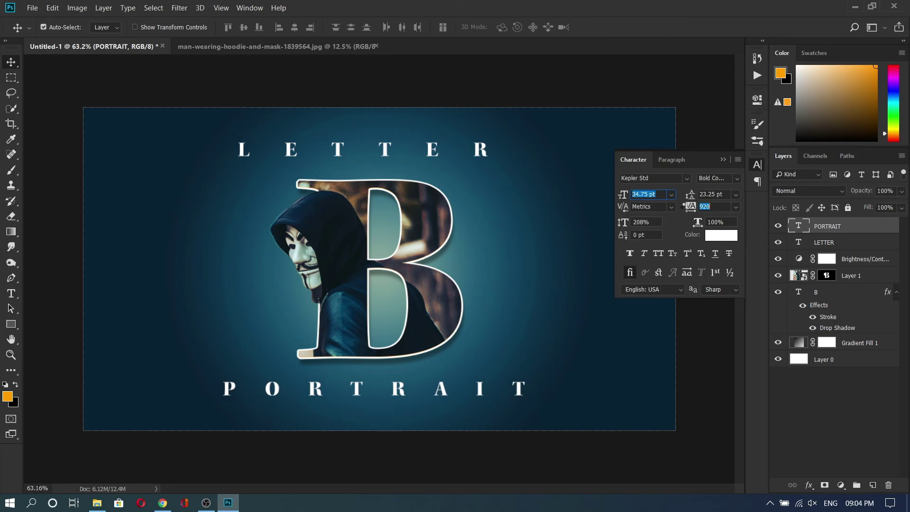
pyautogui.click(722, 160)
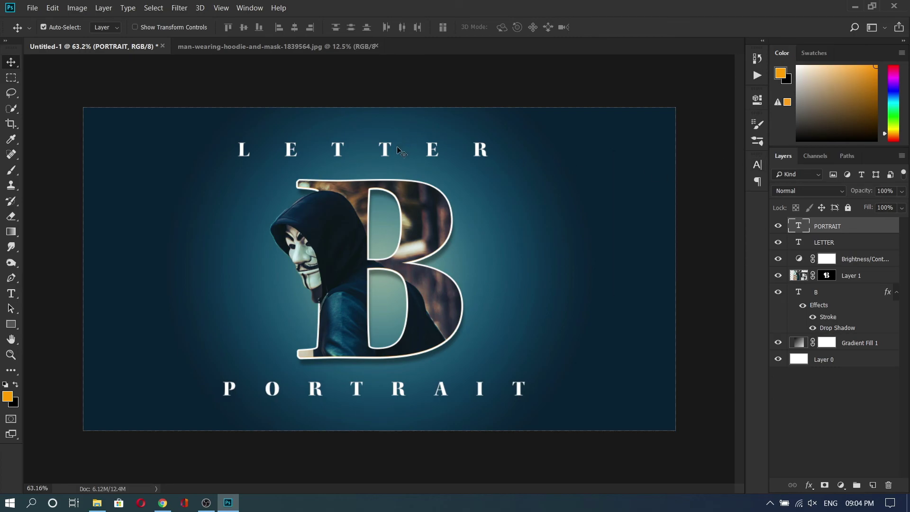
# Step: Nudge LETTER down and PORTRAIT up toward the B, then fit the canvas on screen
pyautogui.moveTo(382, 150); pyautogui.dragTo(393, 156)
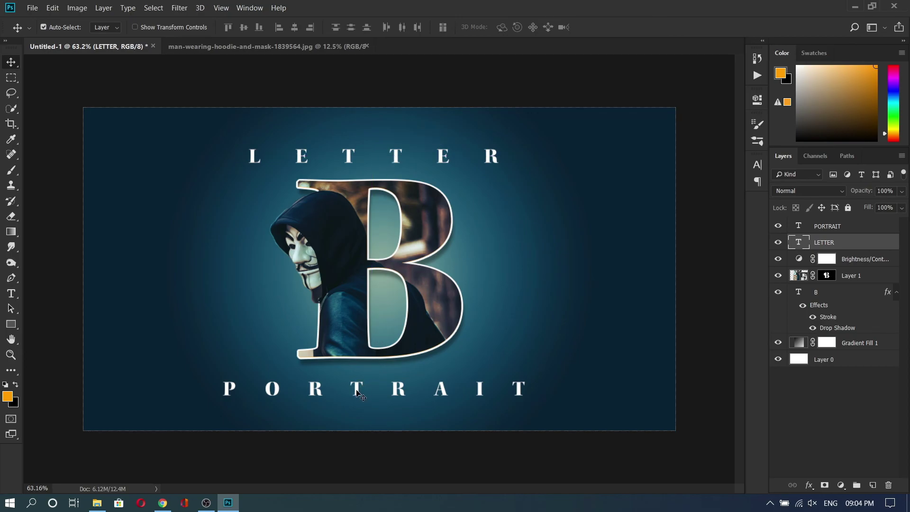
pyautogui.moveTo(356, 391); pyautogui.dragTo(363, 386)
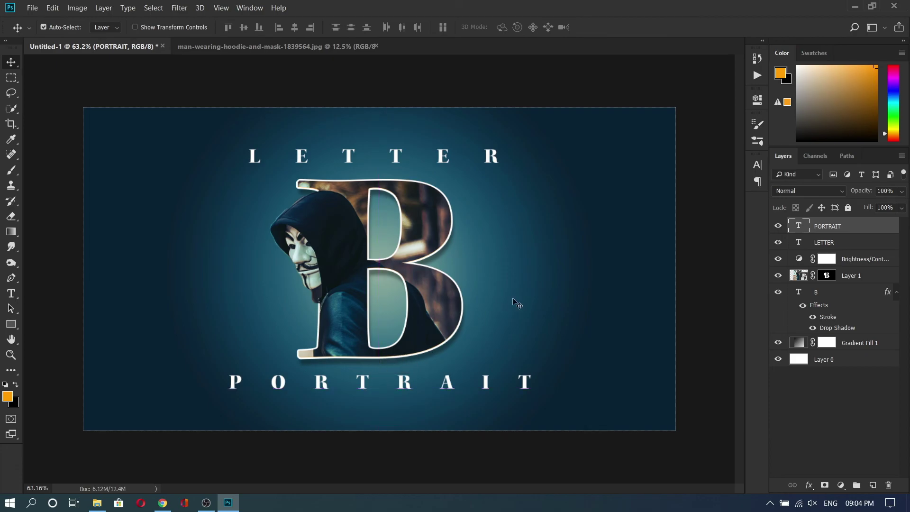
pyautogui.hotkey('ctrl', '0')
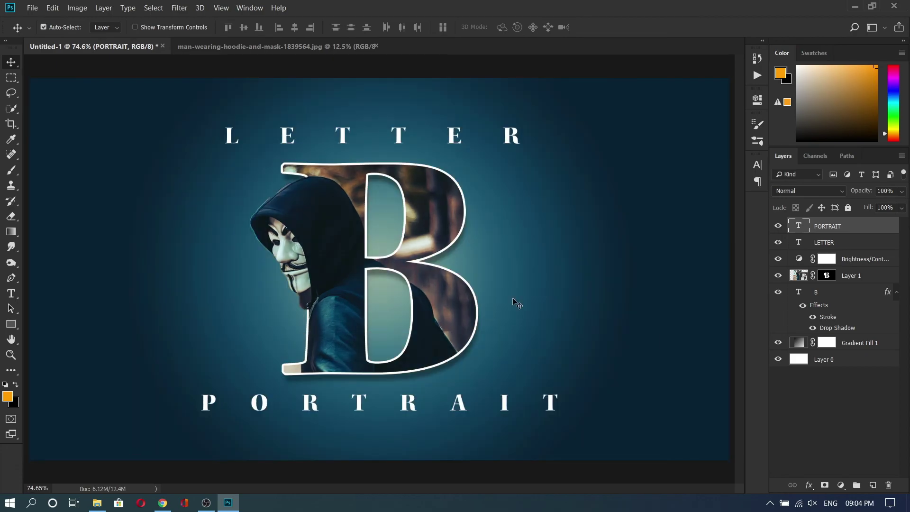